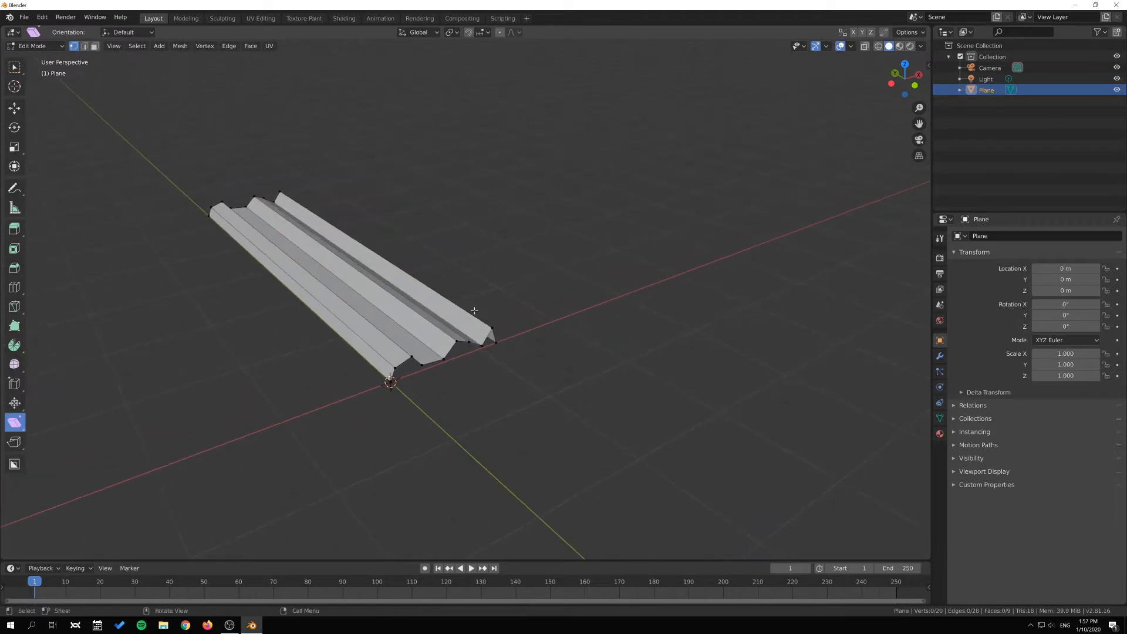
Select the open edge loop at the strip's end farthest from the origin, with the selection tool active and the view from the top
left_click(446, 318, "alt")
middle_click_drag(445, 318, 147, 226)
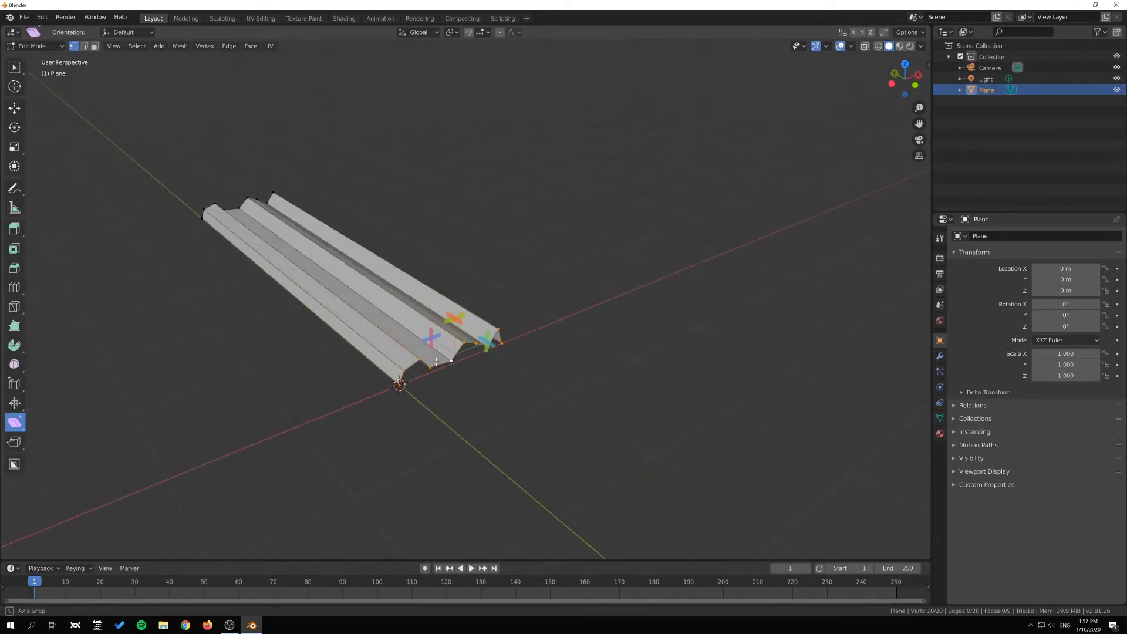
left_click(18, 72)
middle_click_drag(499, 351, 520, 372)
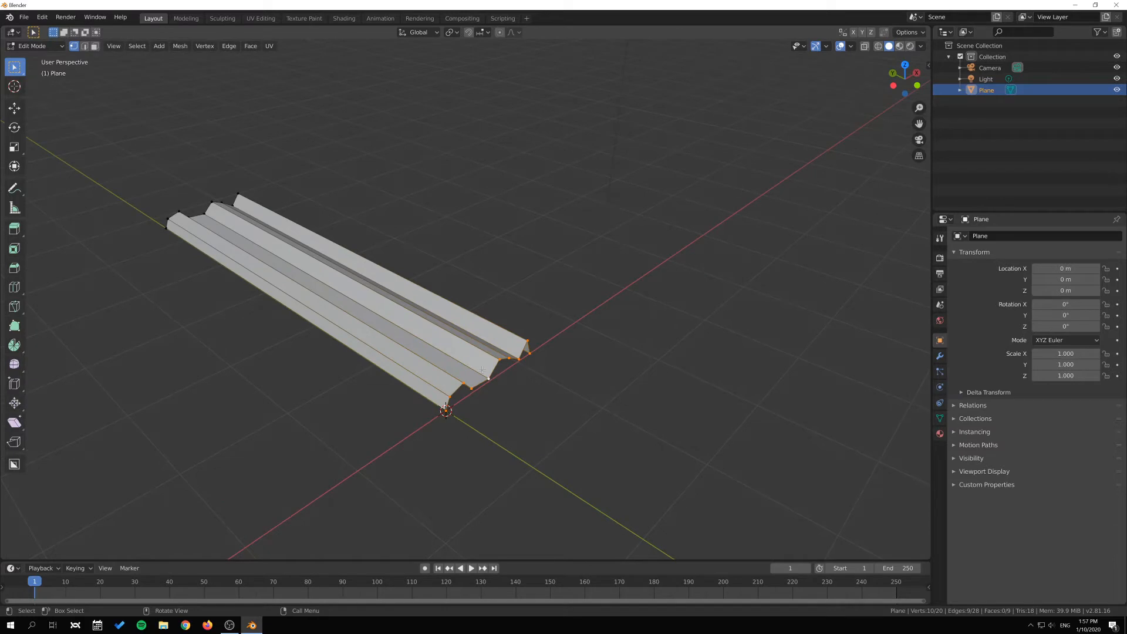
middle_click_drag(543, 326, 480, 362)
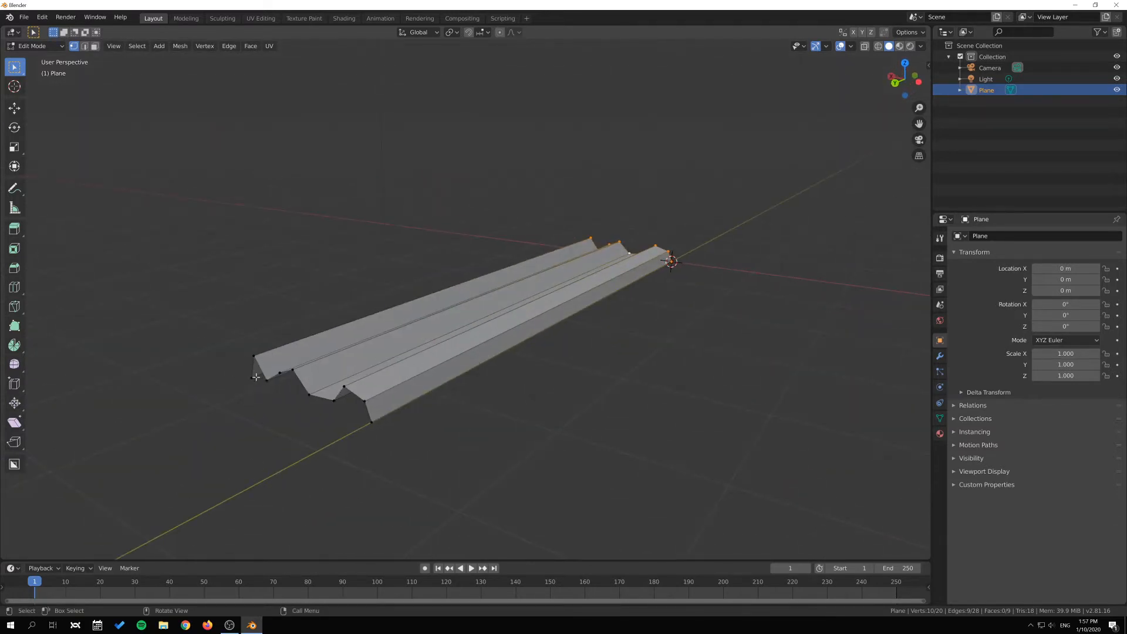
middle_click_drag(256, 377, 345, 336, "shift")
middle_click_drag(545, 294, 536, 368)
left_click(409, 198, "alt")
scroll(465, 273, "down", 5)
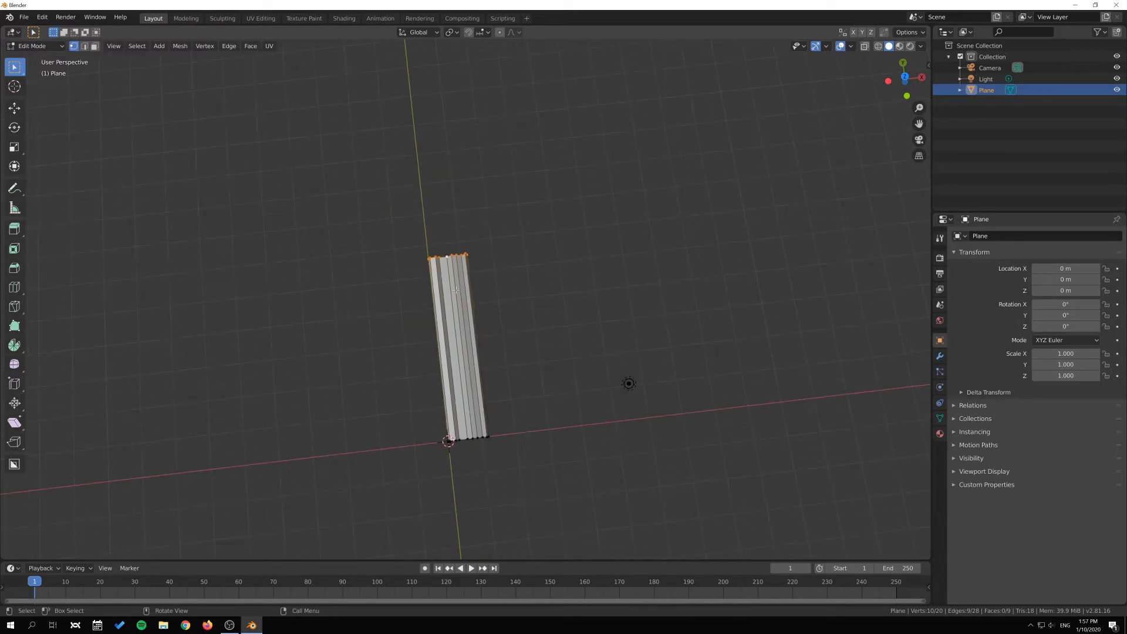
key("KP_7")
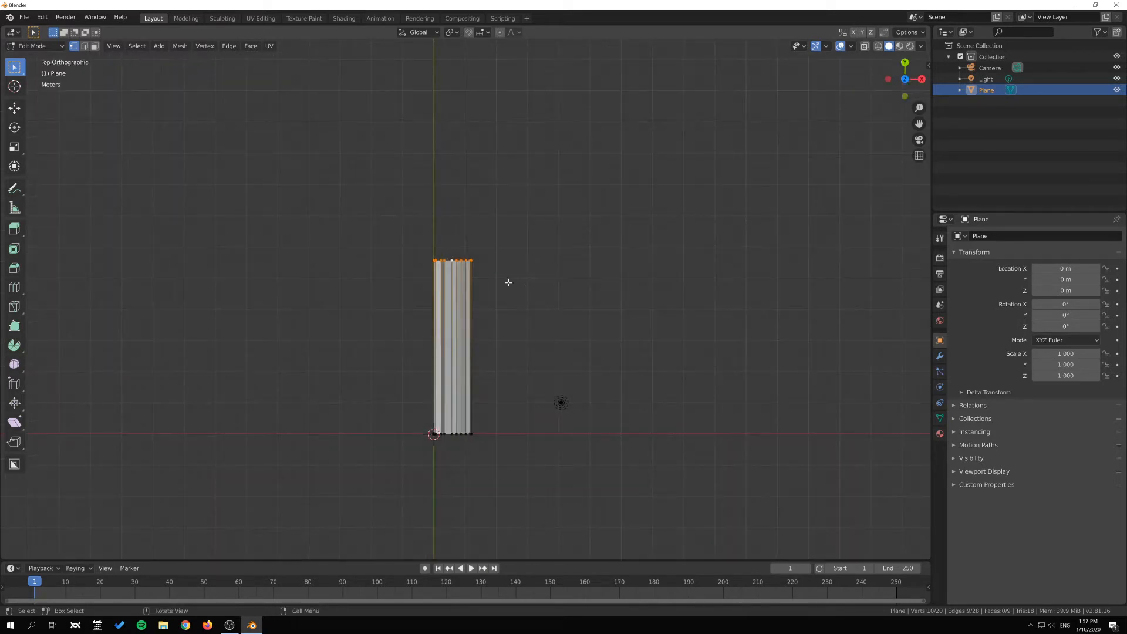
scroll(516, 279, "up", 4)
middle_click_drag(526, 277, 632, 378, "shift")
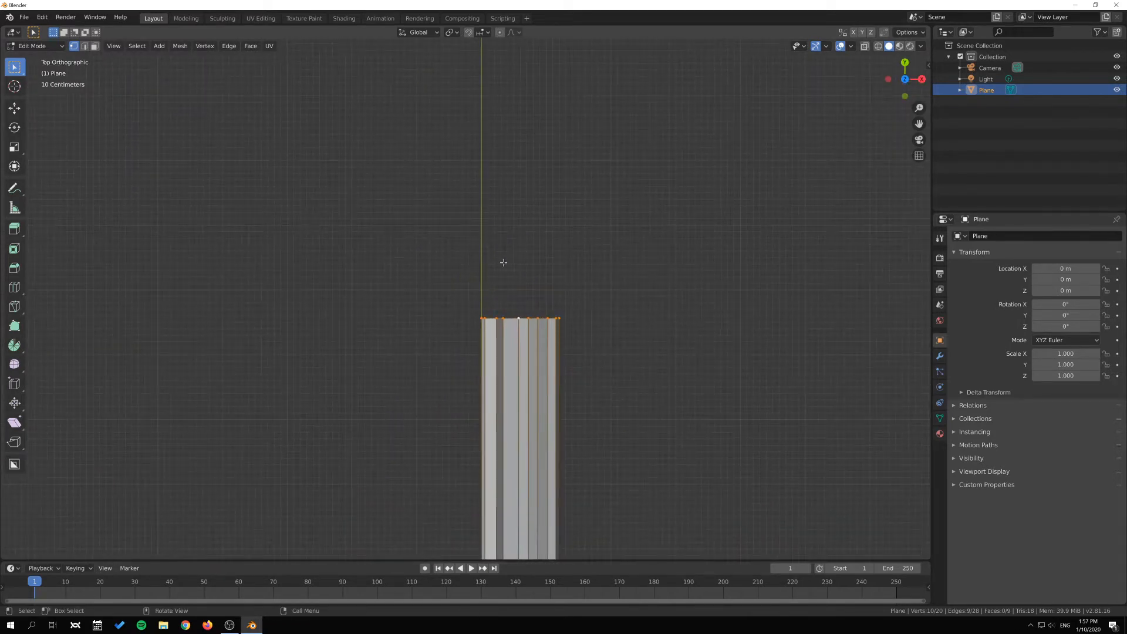
middle_click_drag(667, 267, 628, 245, "shift")
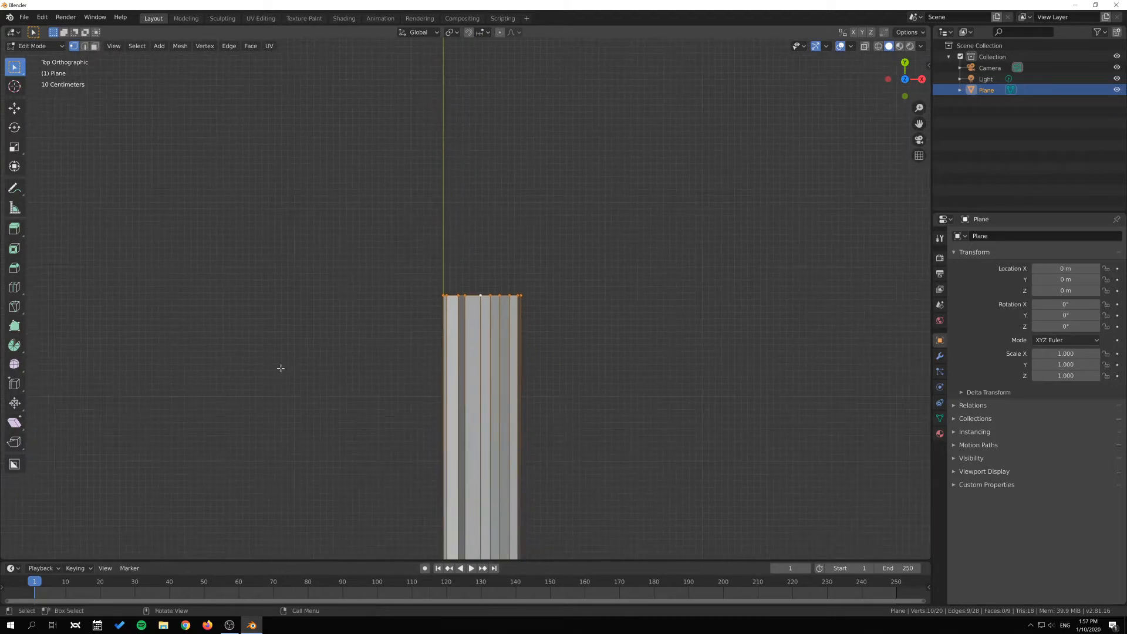
left_click(14, 422)
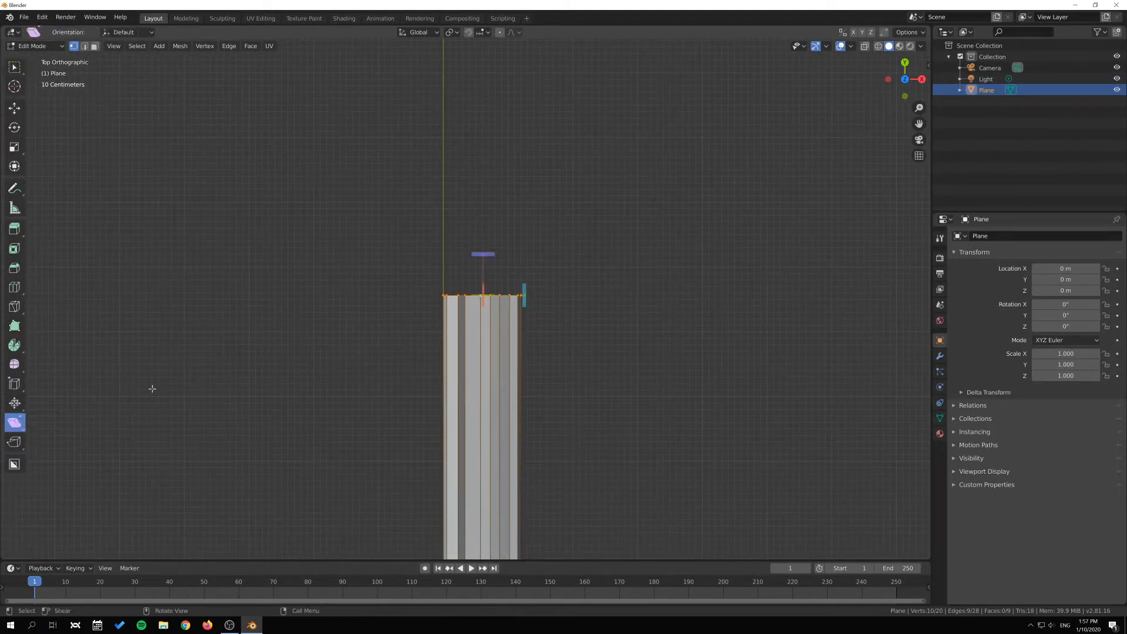
scroll(628, 315, "up", 2)
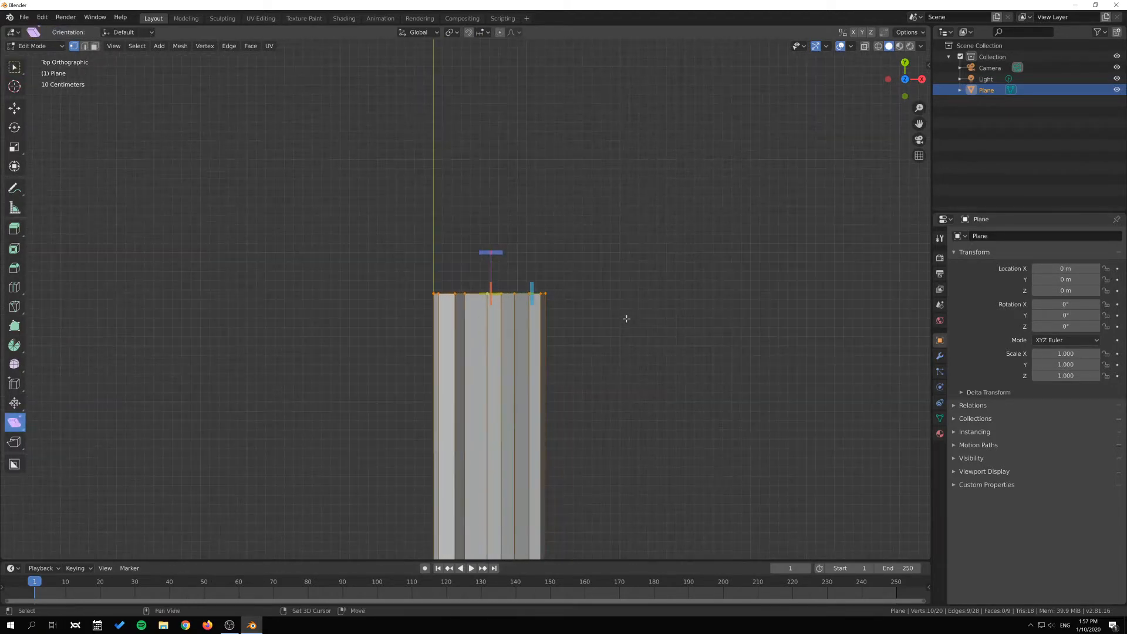
middle_click_drag(627, 315, 576, 291, "shift")
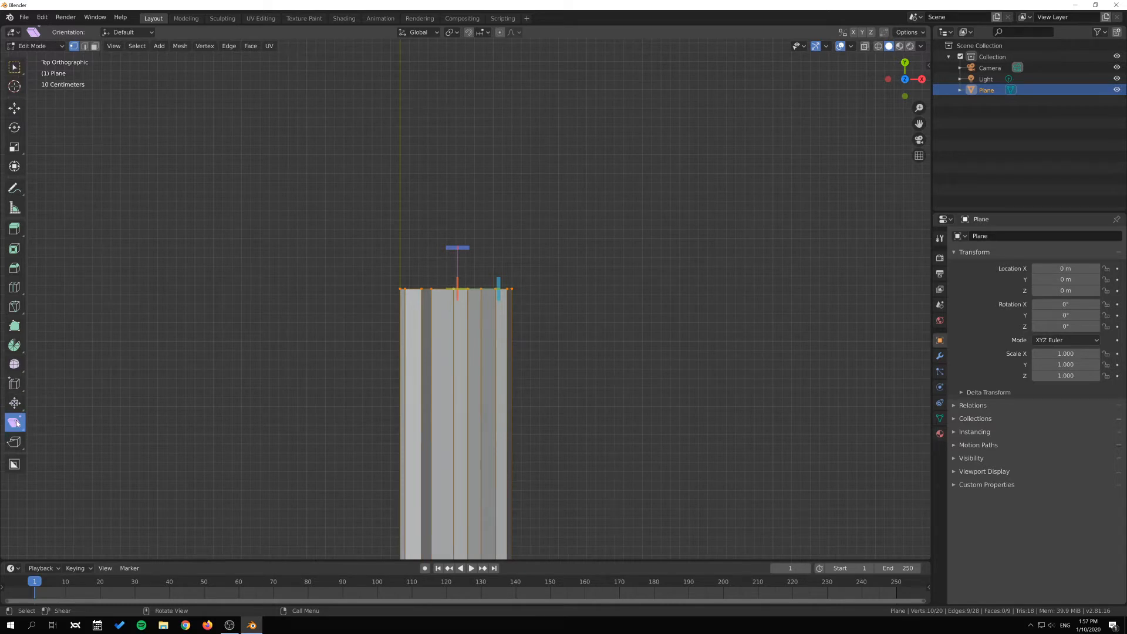
left_click(15, 67)
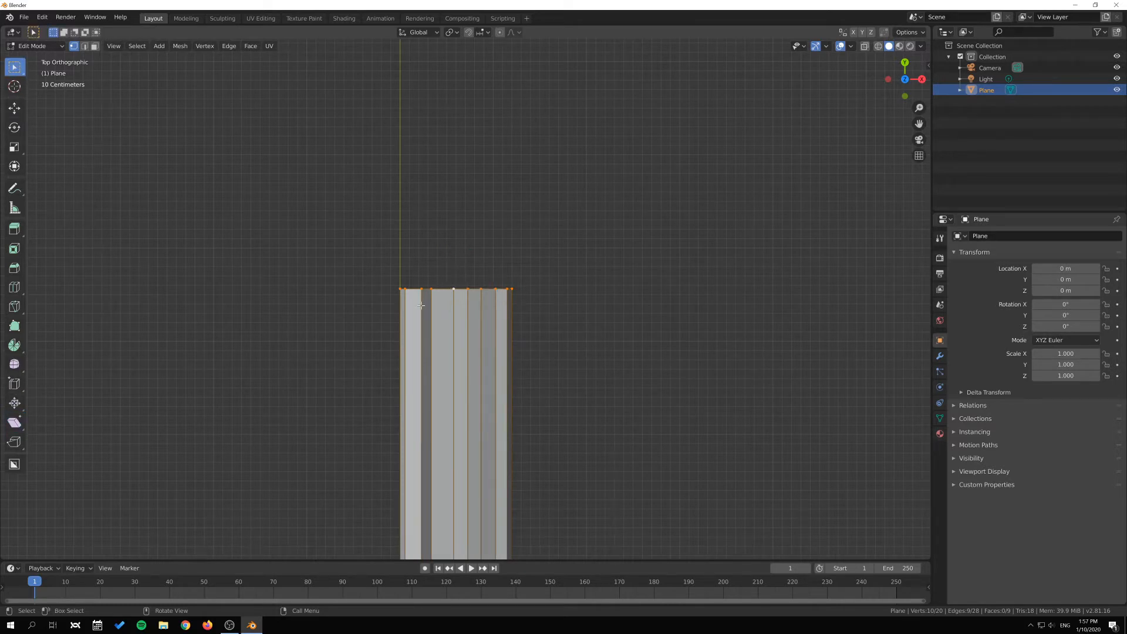
Shear the selected end loop by 1 in the top view to form a 45° mitre
middle_click_drag(420, 304, 428, 277, "shift")
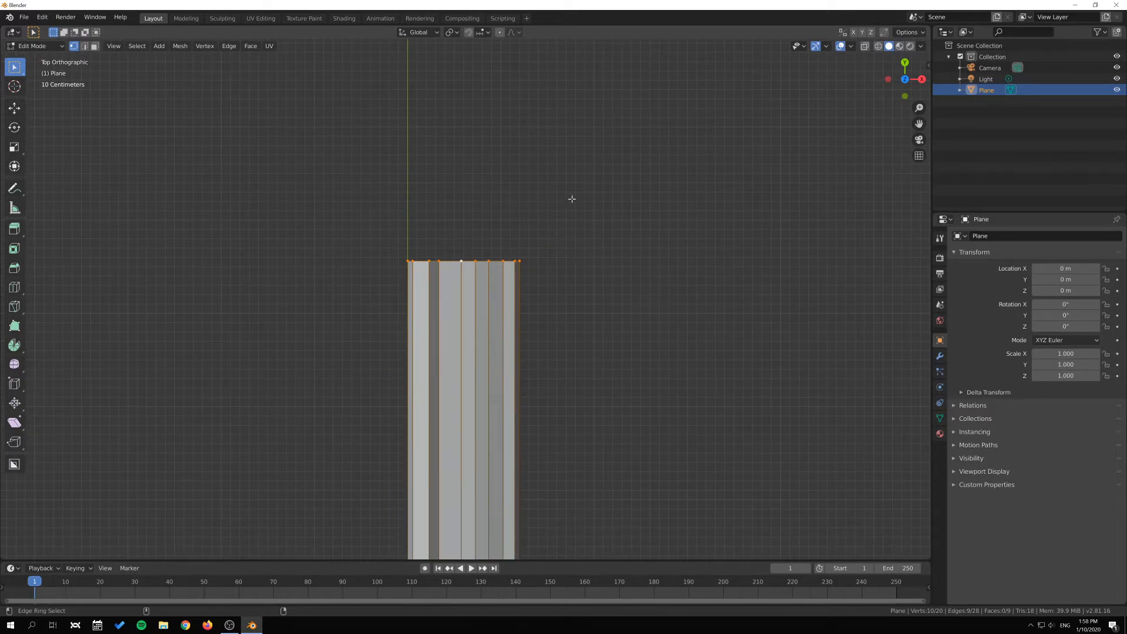
key("shift+ctrl+alt+s")
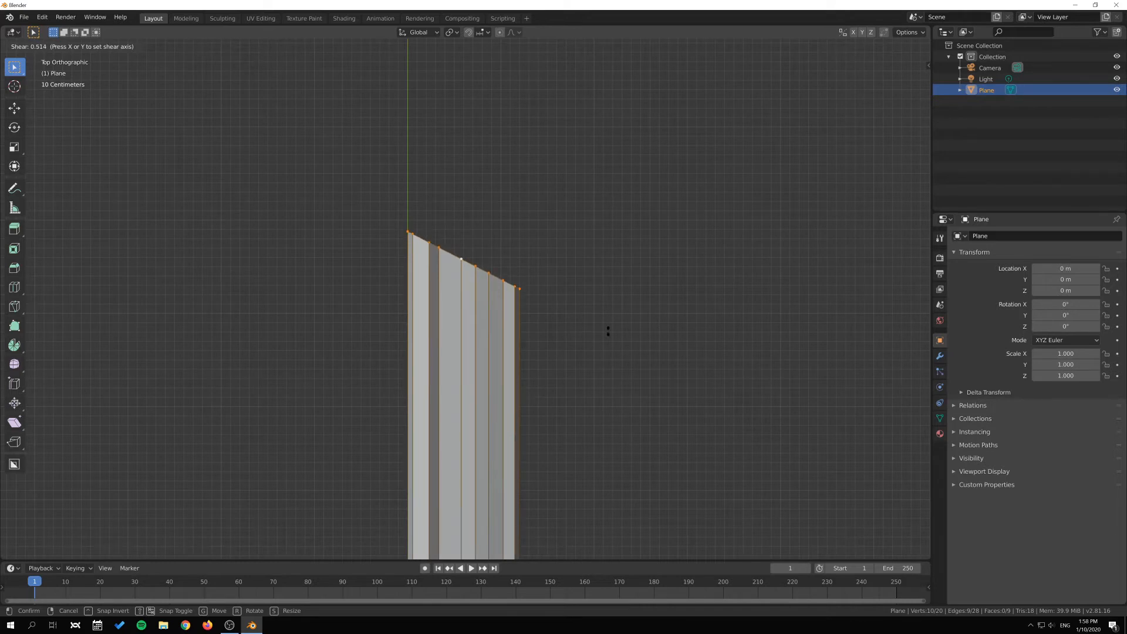
type("1")
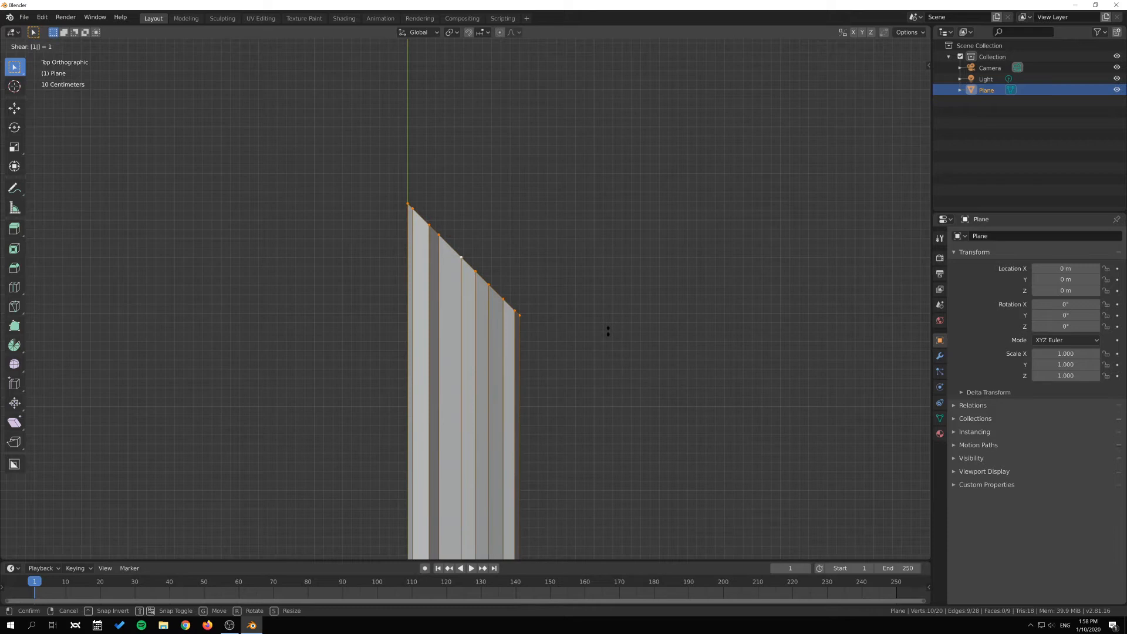
key("Return")
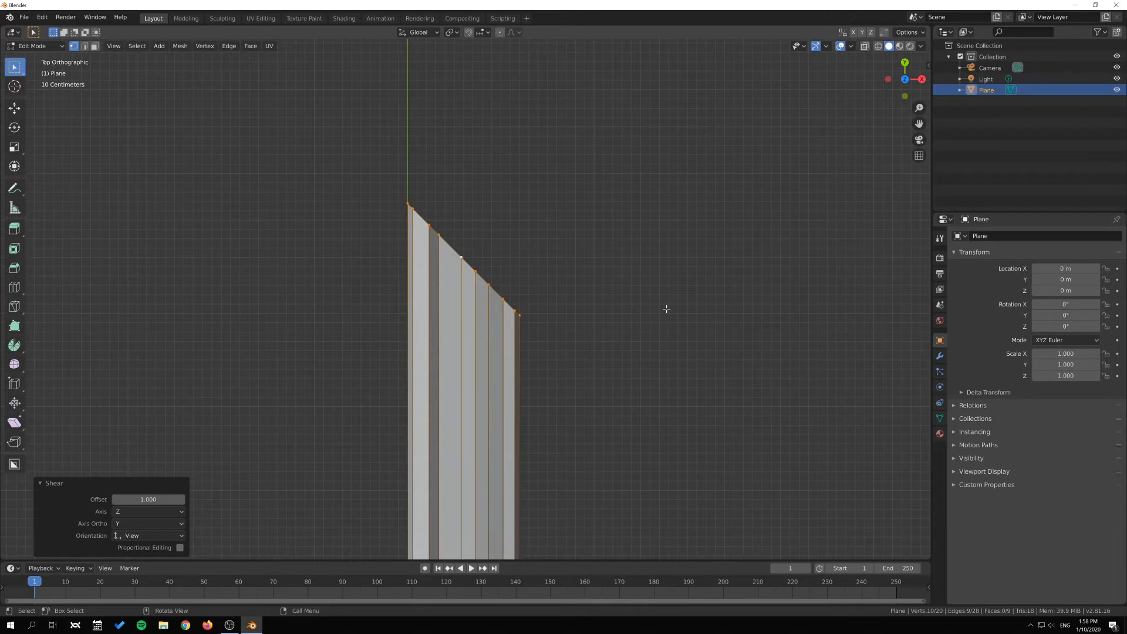
Extrude the sheared end loop about 3.74 m along the global X axis
key("e")
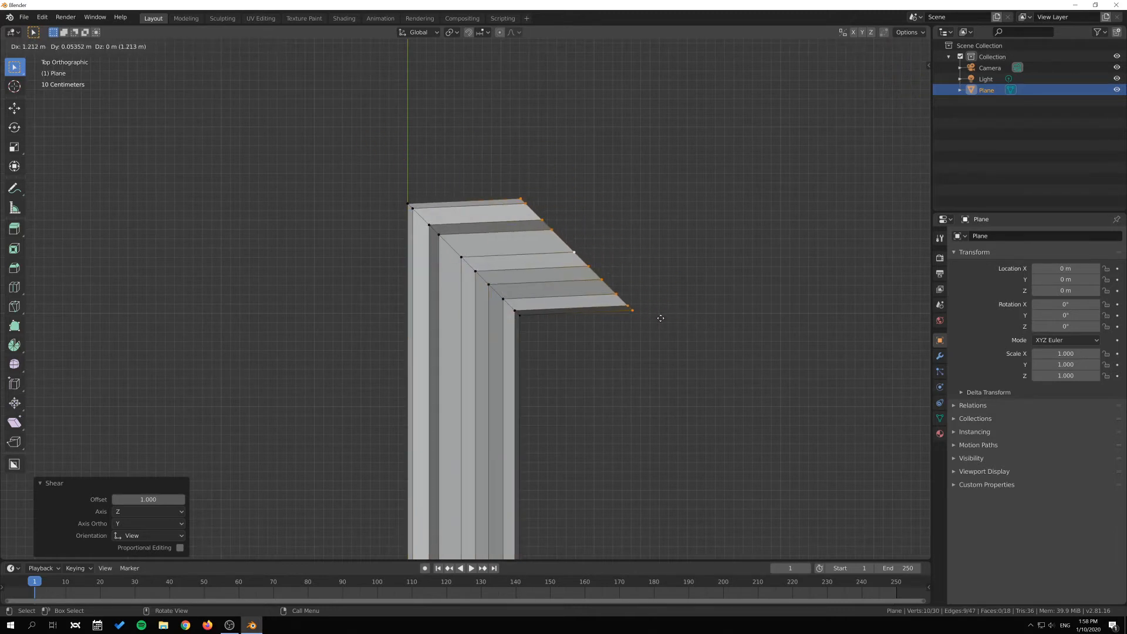
key("x")
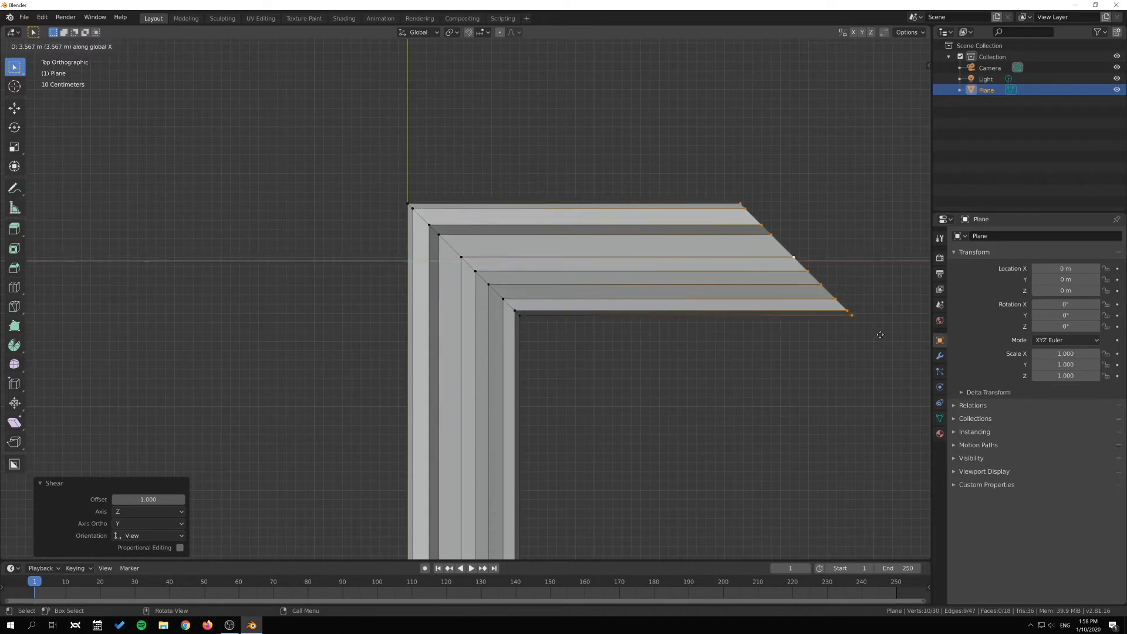
left_click(896, 334)
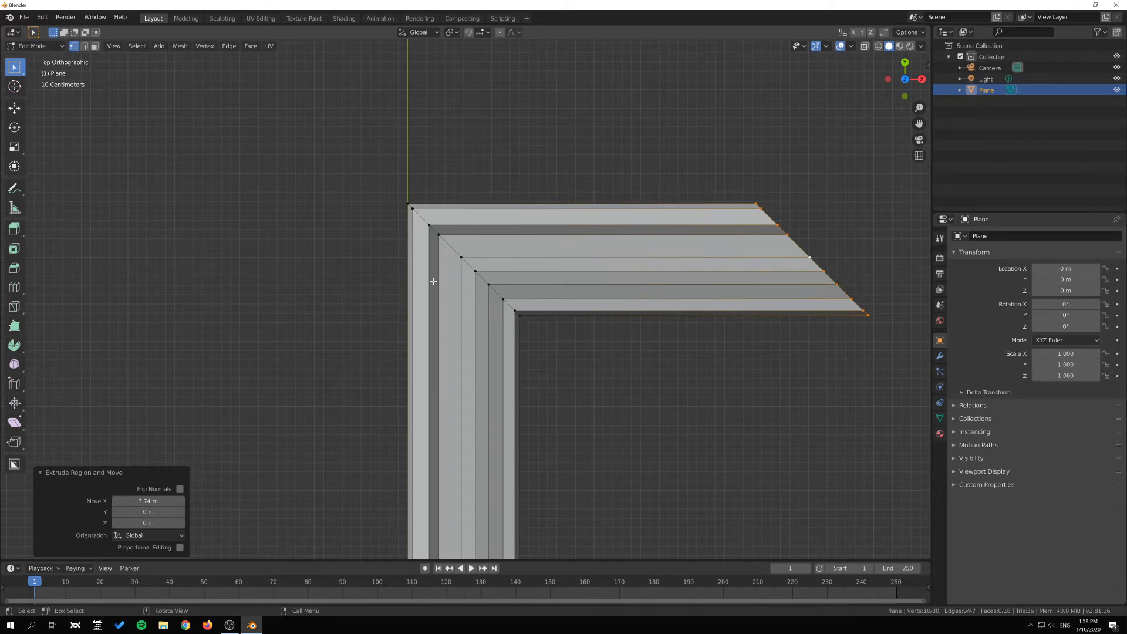
Examine the mitred corner and the extruded profile from several angles
scroll(746, 397, "down", 2)
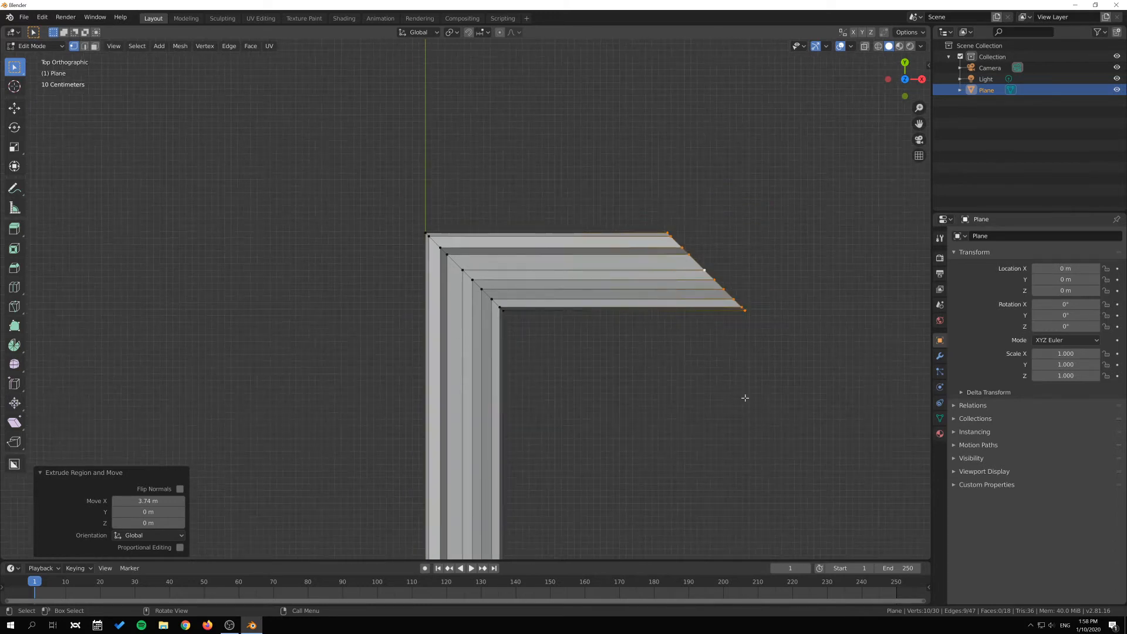
middle_click_drag(745, 397, 721, 278, "shift")
scroll(713, 282, "down", 1)
middle_click_drag(663, 343, 379, 267)
middle_click_drag(448, 188, 373, 274)
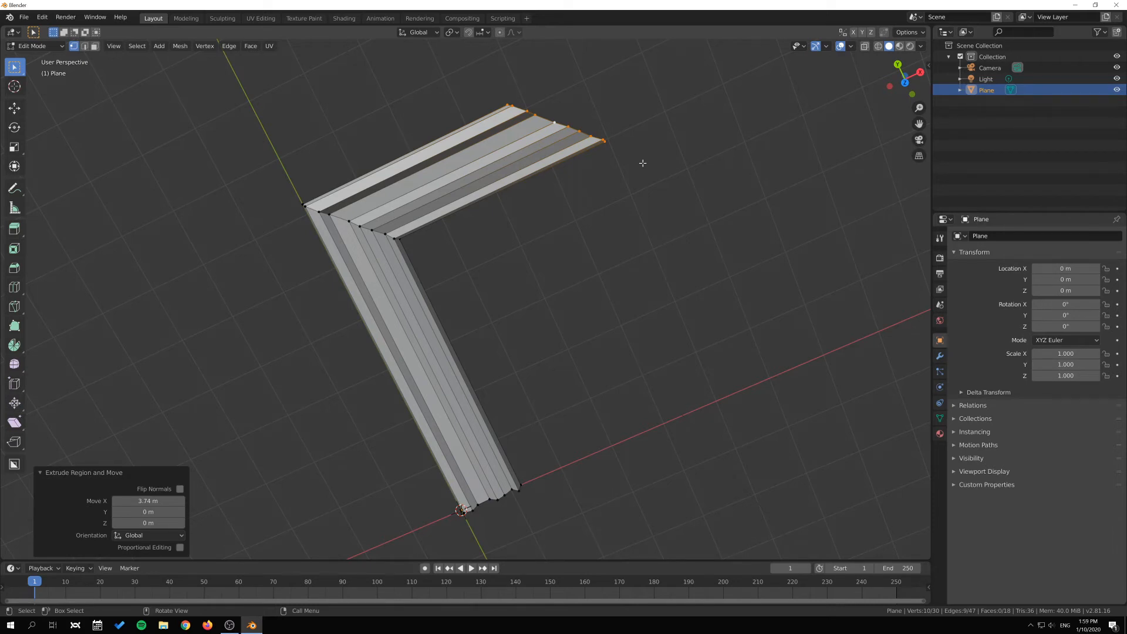
middle_click_drag(629, 158, 716, 278)
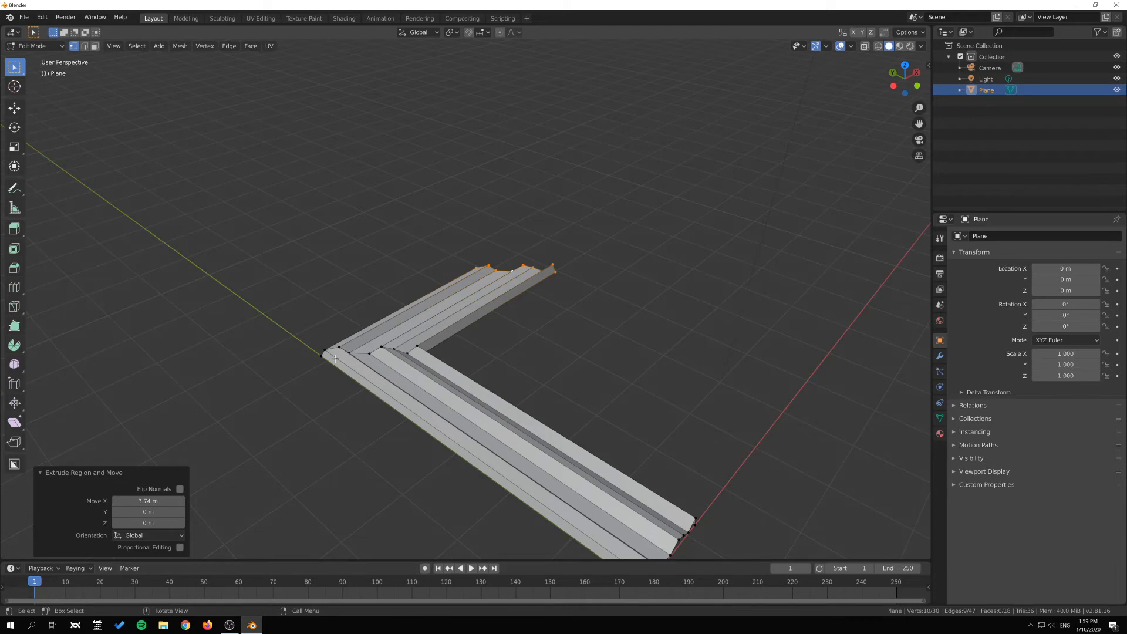
middle_click_drag(456, 361, 355, 249)
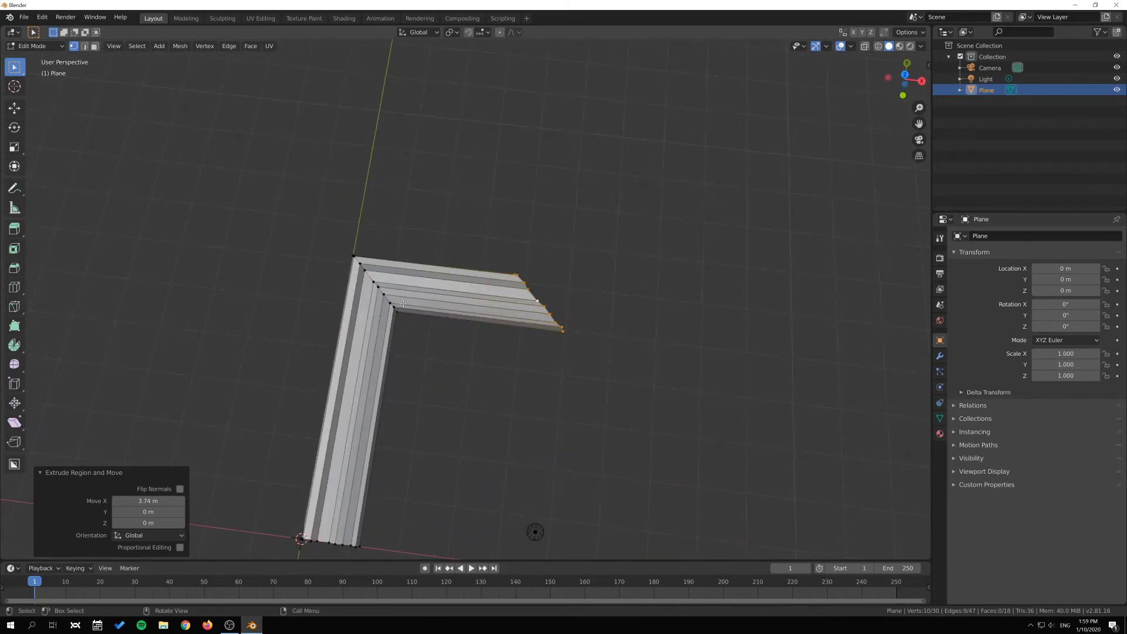
middle_click_drag(498, 368, 530, 382)
From the top view, extrude the slanted end loop about 3.79 m along the global Y axis
key("KP_7")
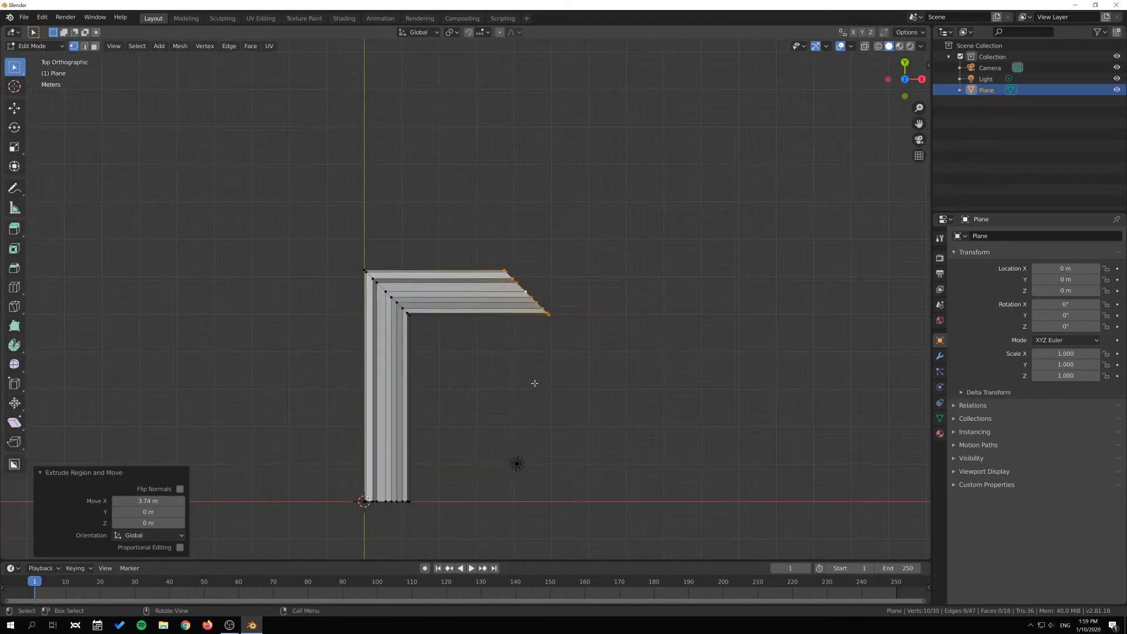
middle_click_drag(591, 357, 591, 420, "shift")
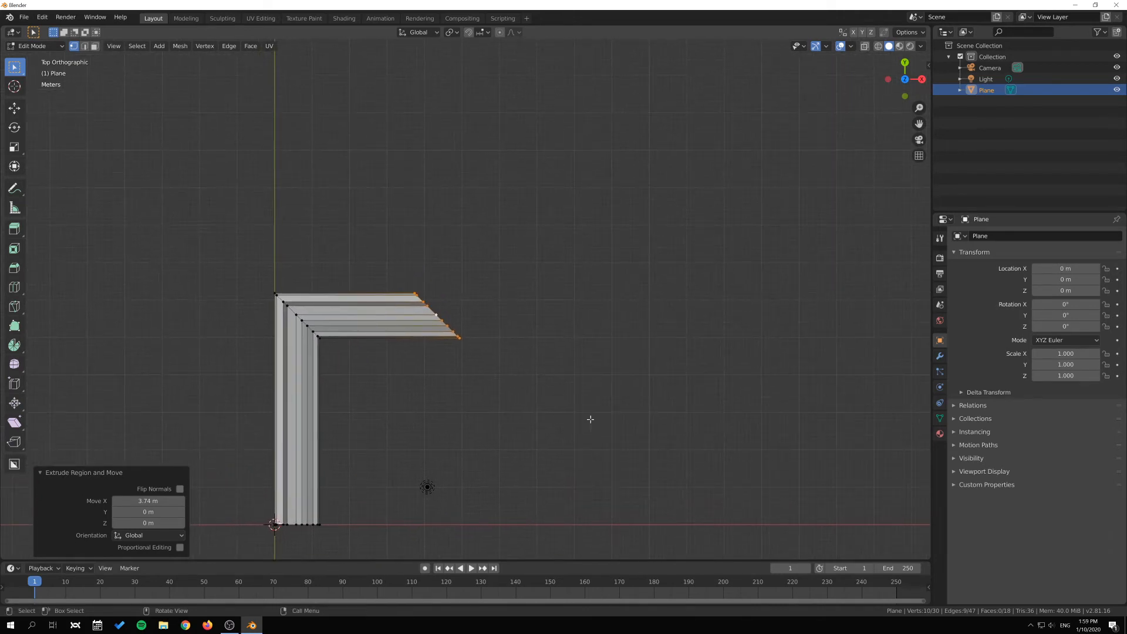
key("e")
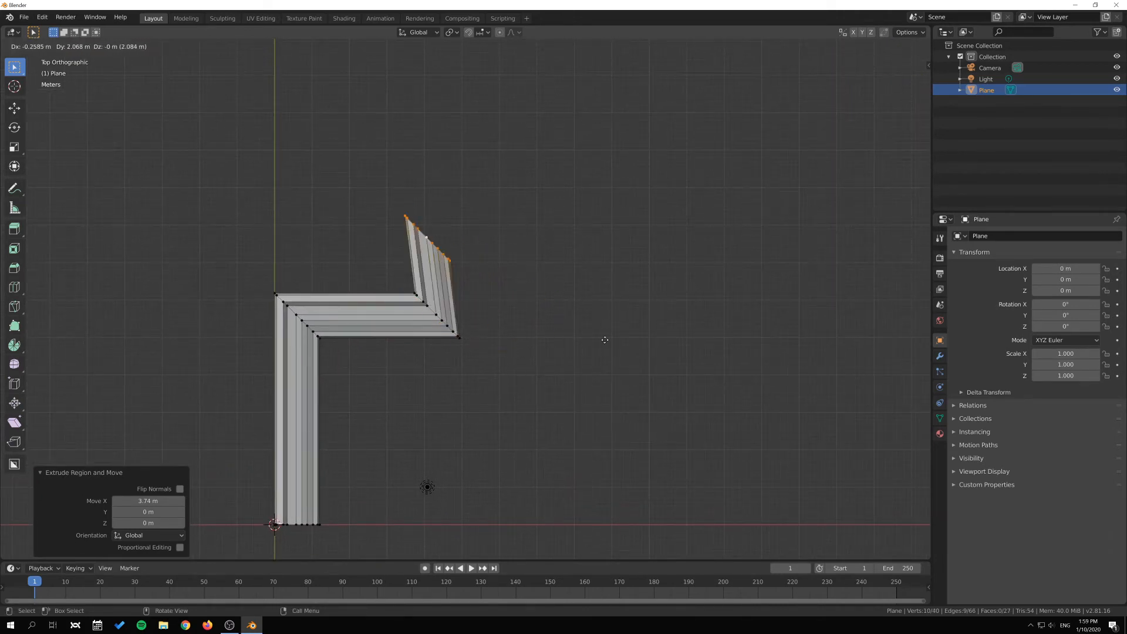
key("y")
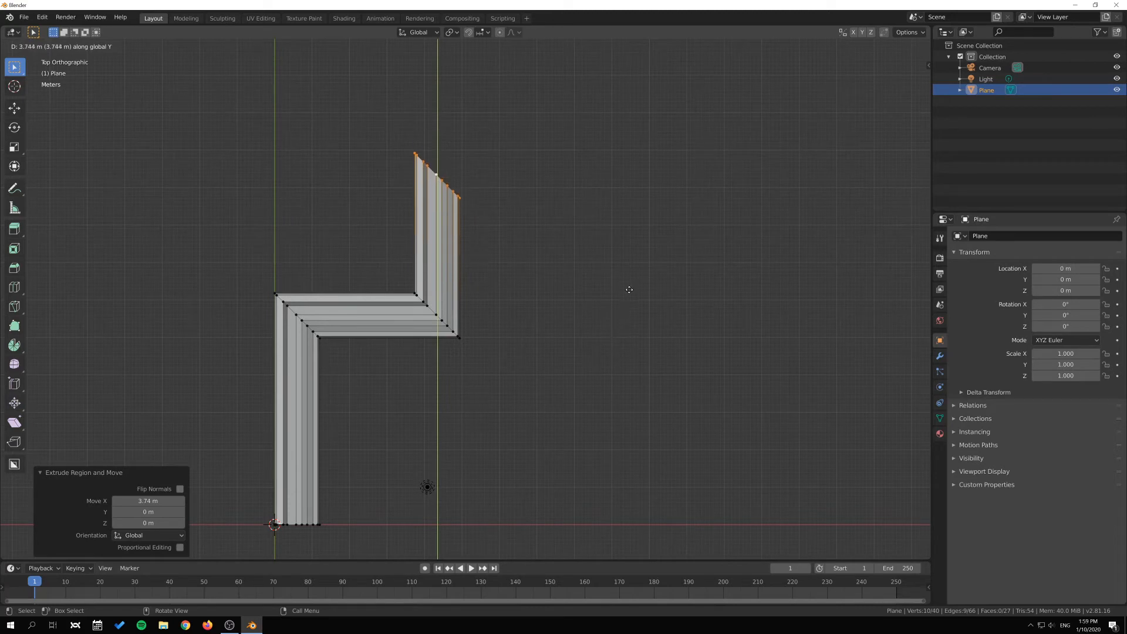
left_click(629, 288)
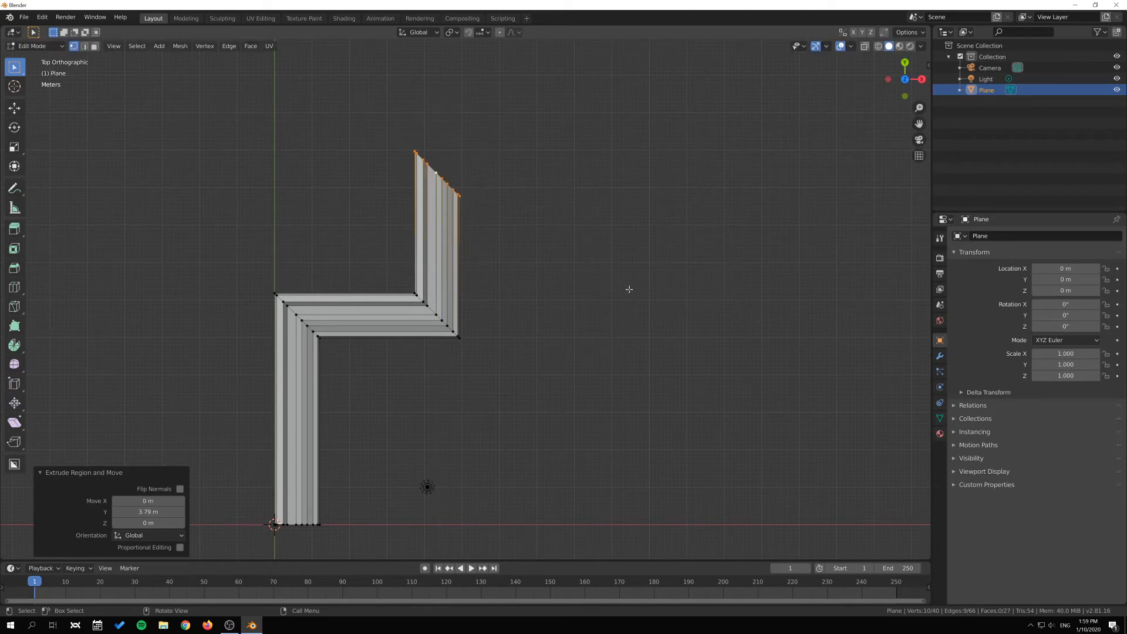
key("s")
key("0")
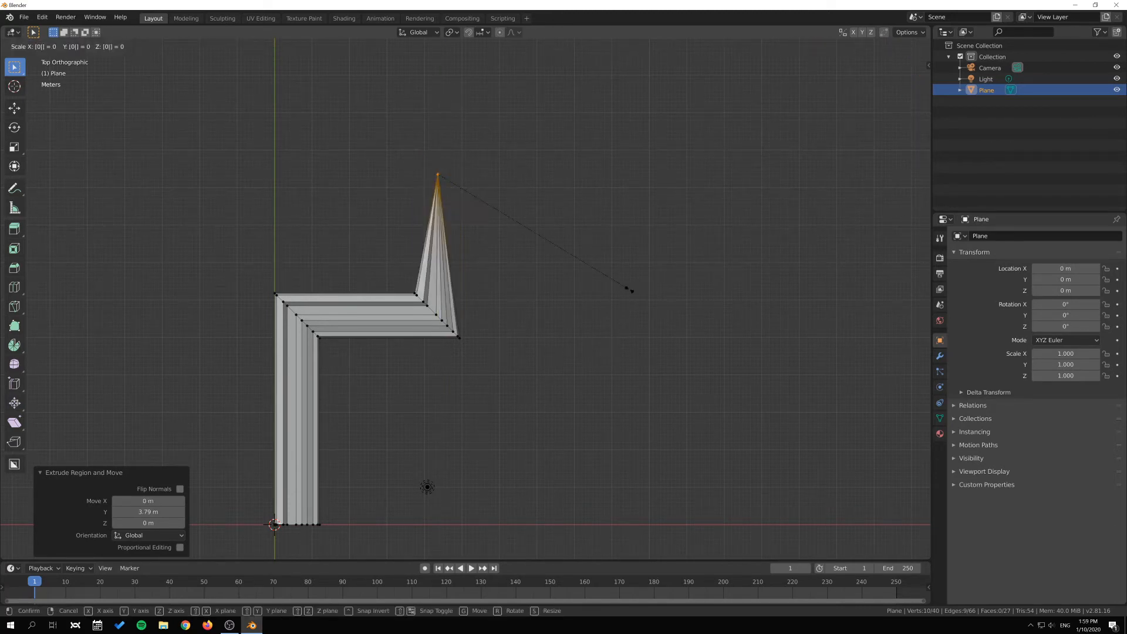
key("Escape")
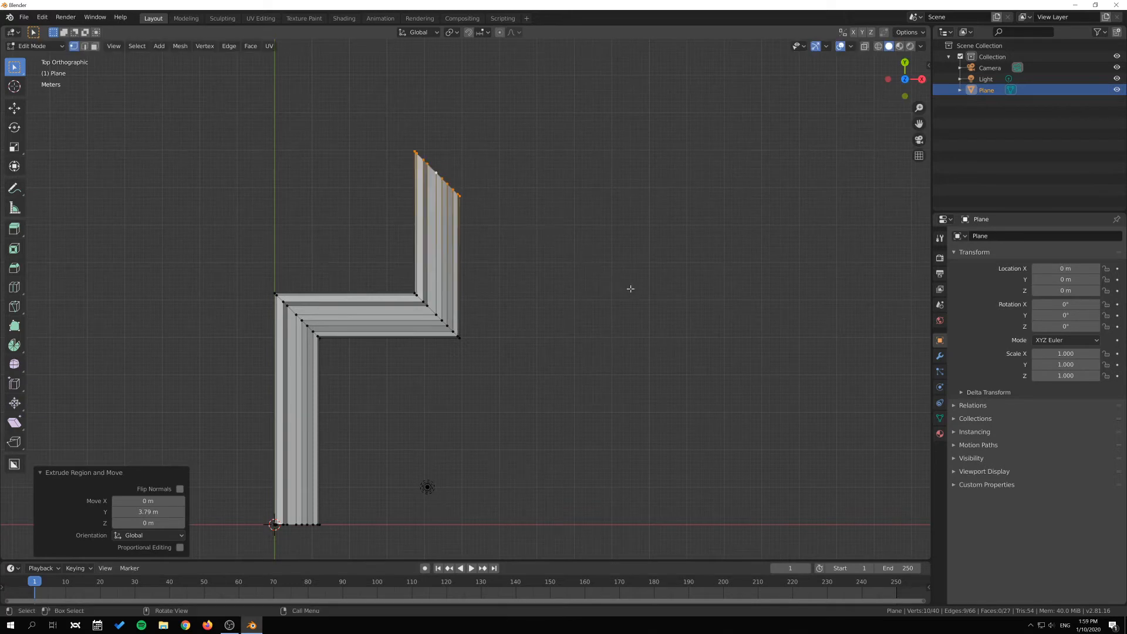
Flatten the slanted end loop by scaling it to 0 along the global Y axis
key("s")
key("x")
type("y")
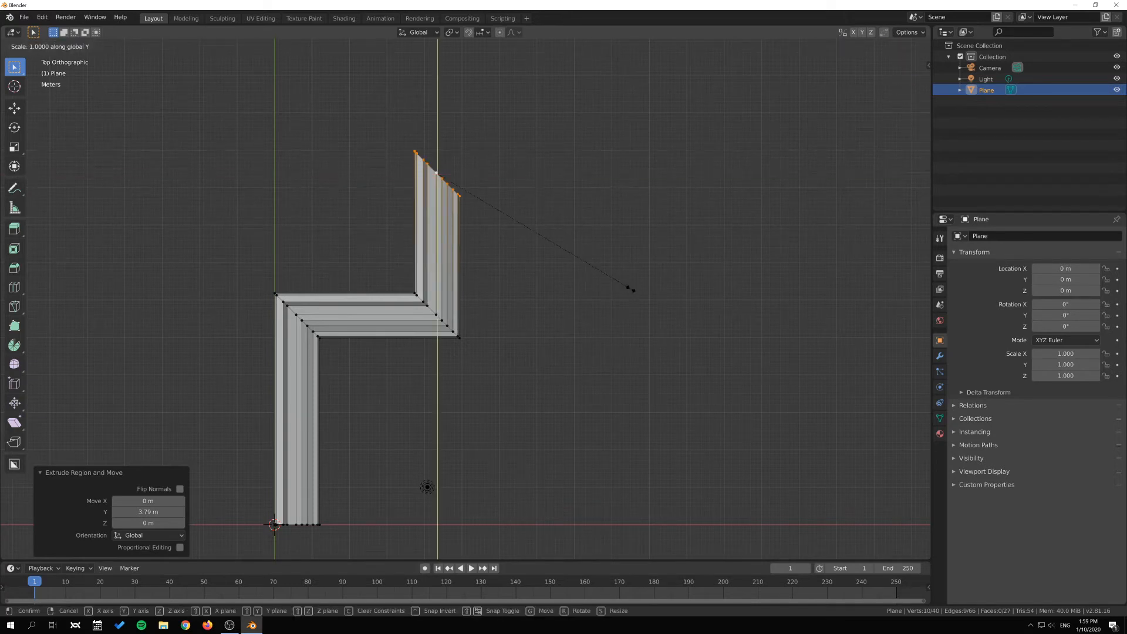
type("0")
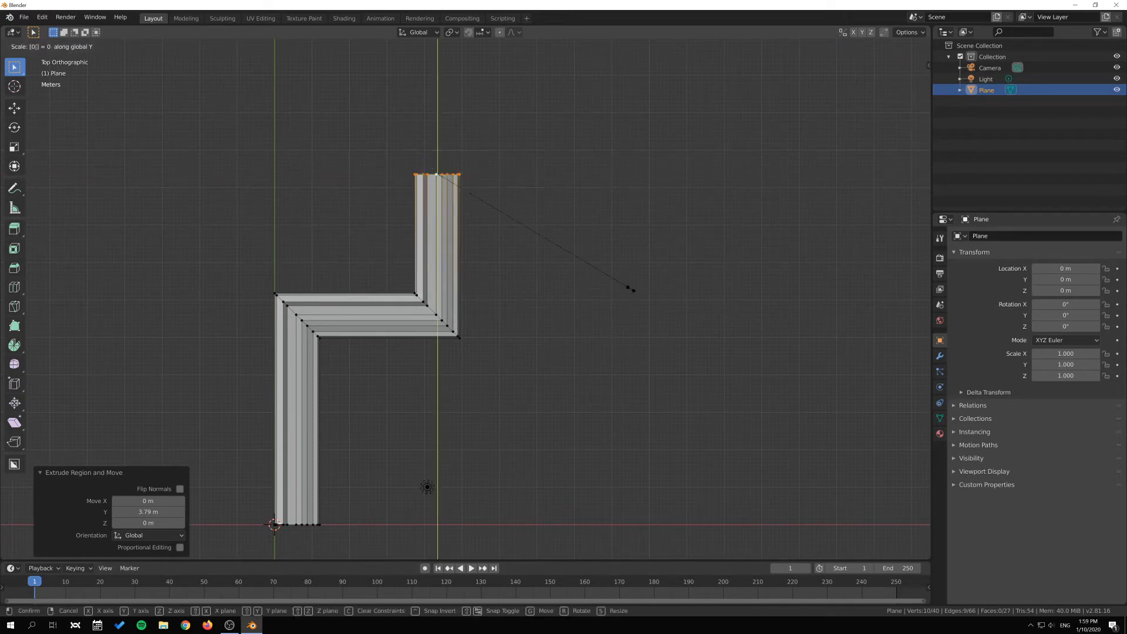
key("Return")
middle_click_drag(536, 236, 558, 254, "shift")
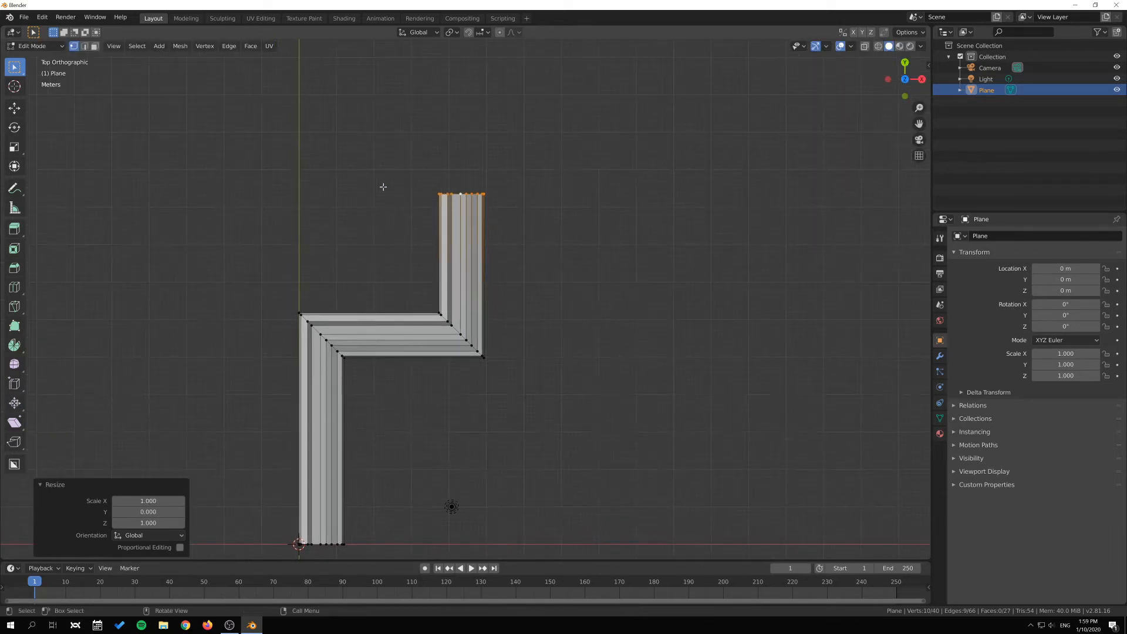
Shear the flat end loop of the upper vertical section by -1 along the view's Y axis
middle_click_drag(588, 187, 587, 193, "shift")
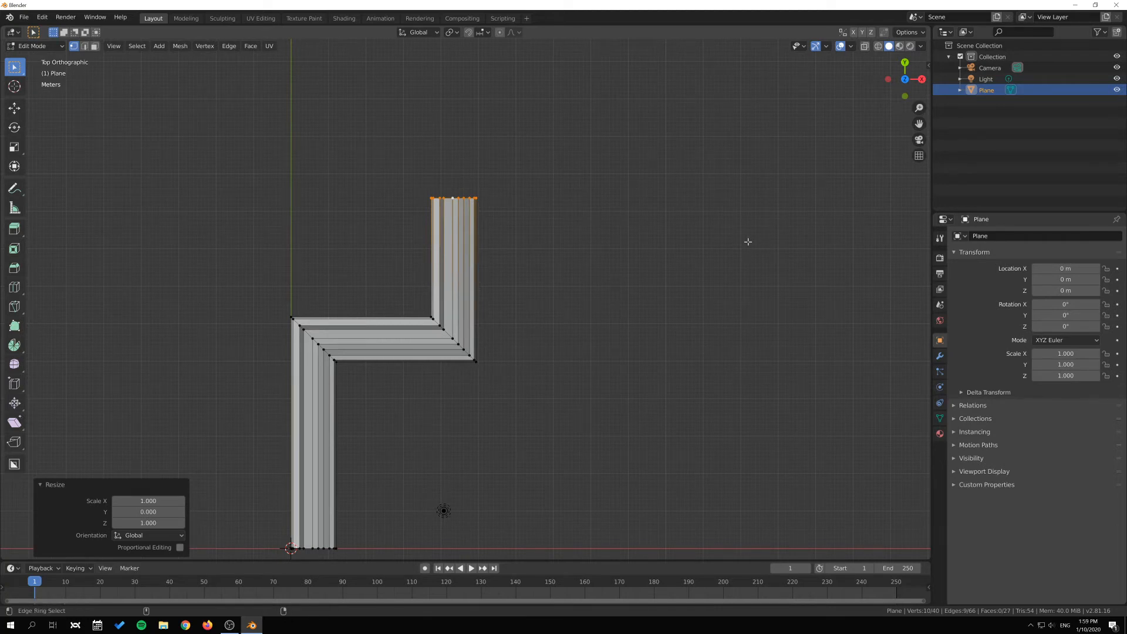
key("shift+ctrl+alt+s")
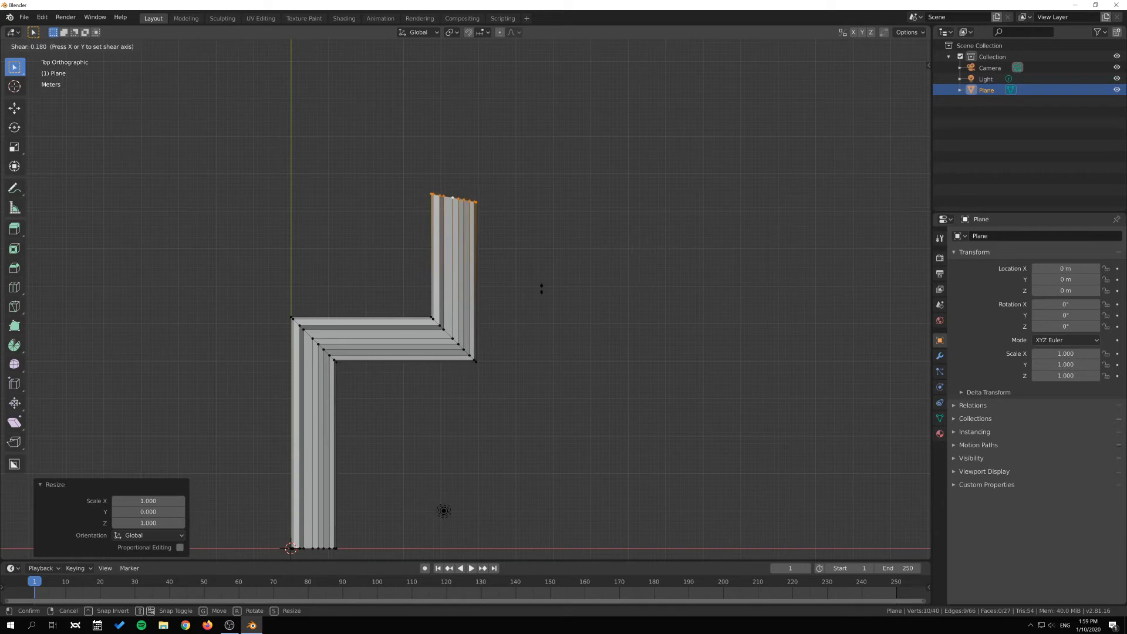
type("1")
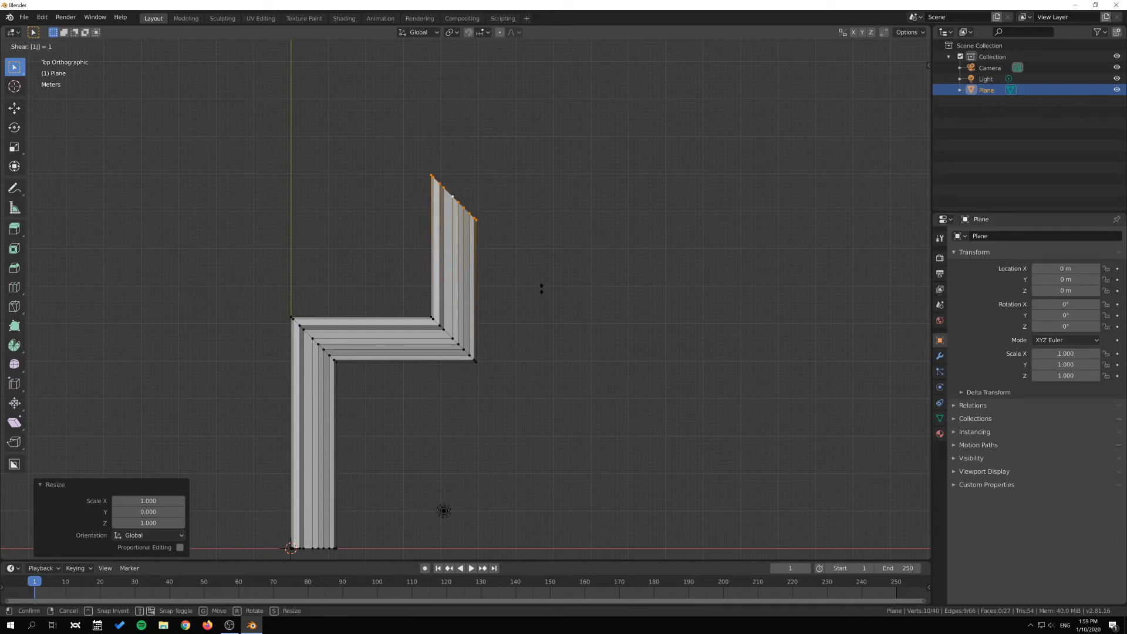
key("minus")
key("minus")
key("minus")
key("minus")
key("minus")
key("minus")
key("minus")
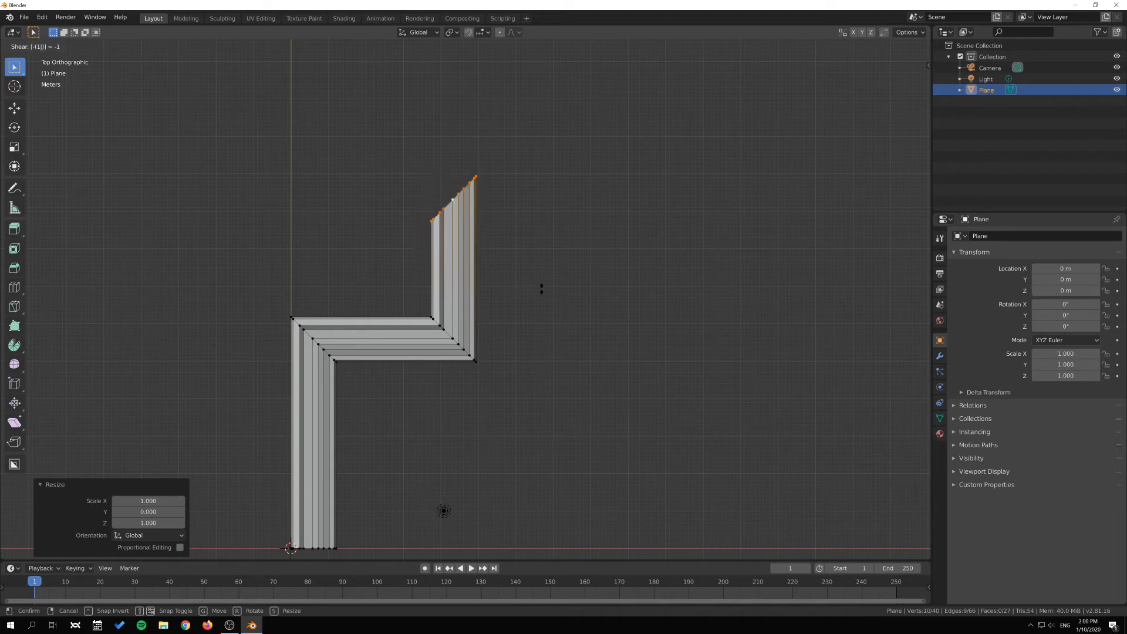
key("Return")
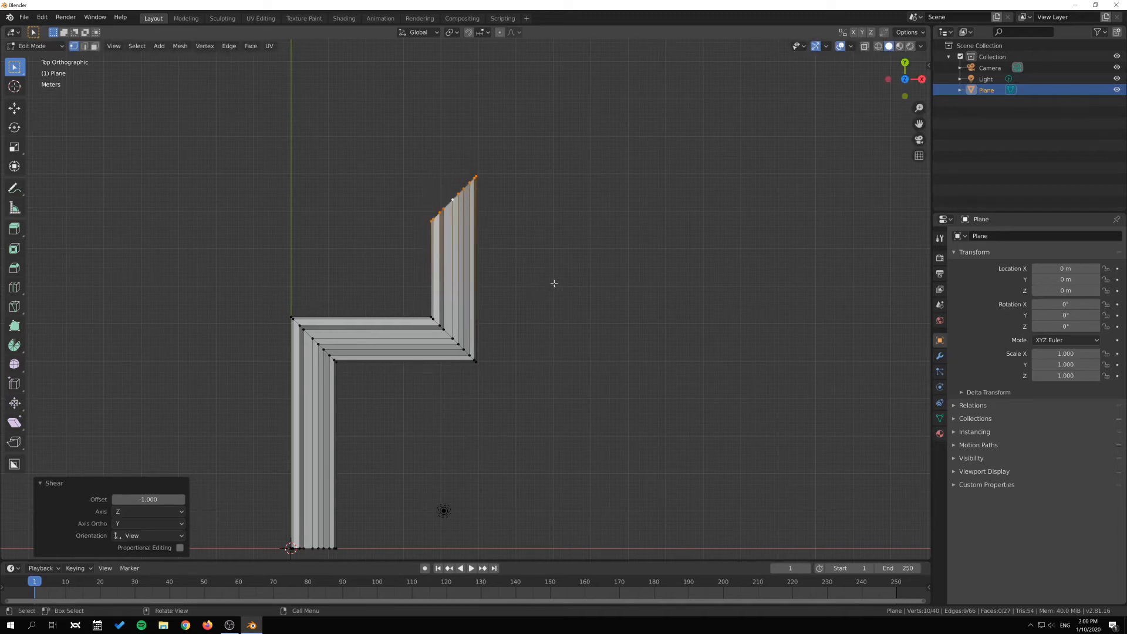
Extrude the slanted end loop -4.5 m along the global X axis
key("g")
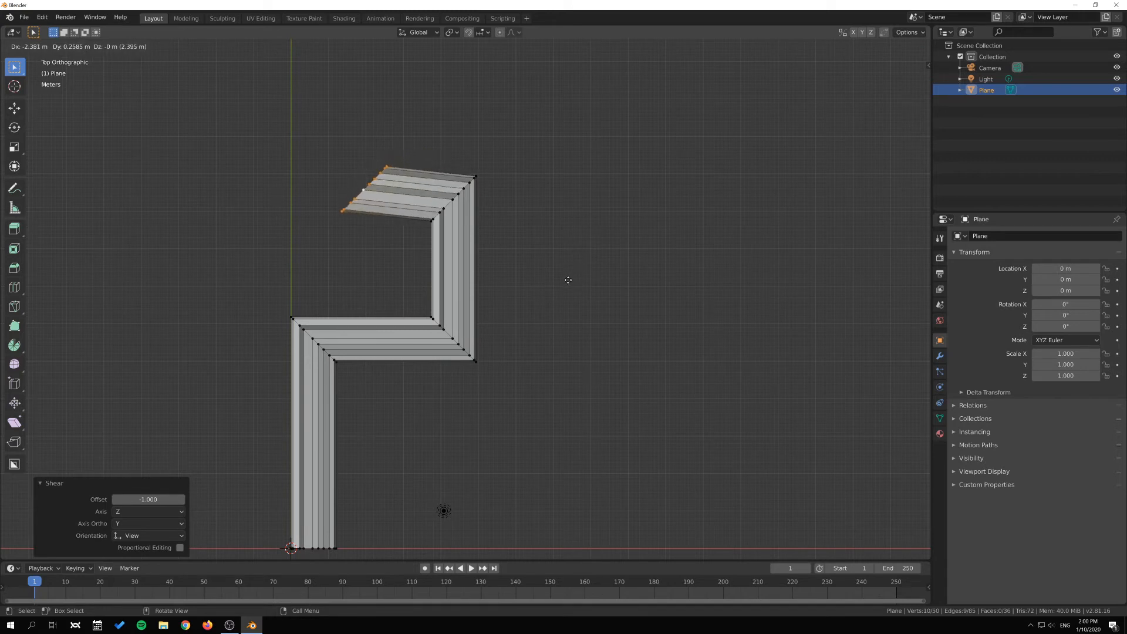
key("x")
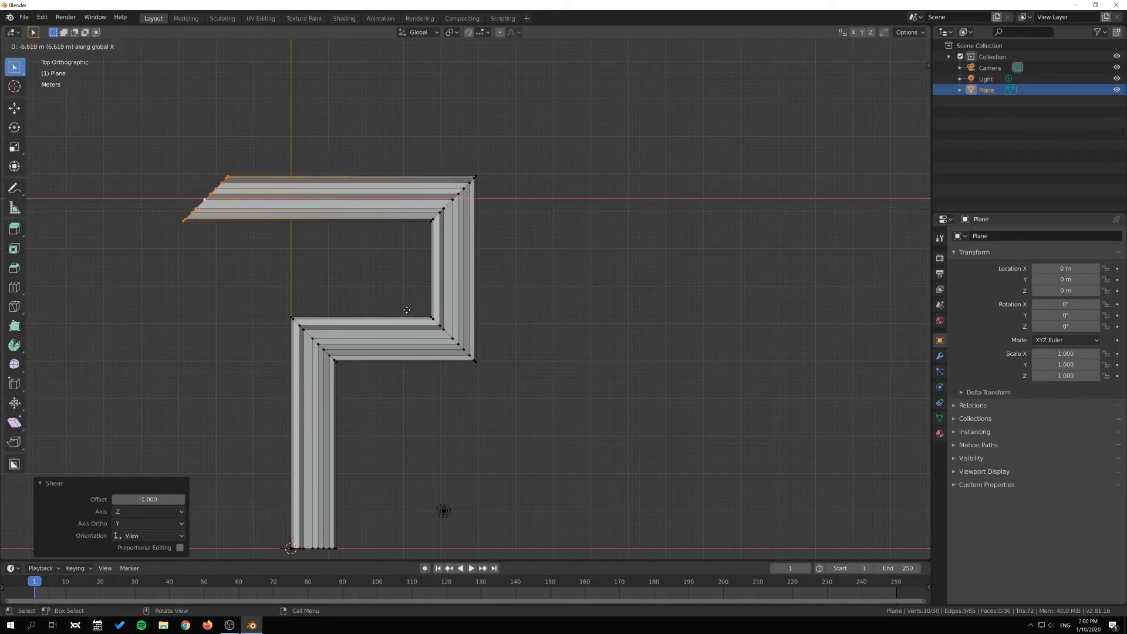
type("-4.5")
key("Return")
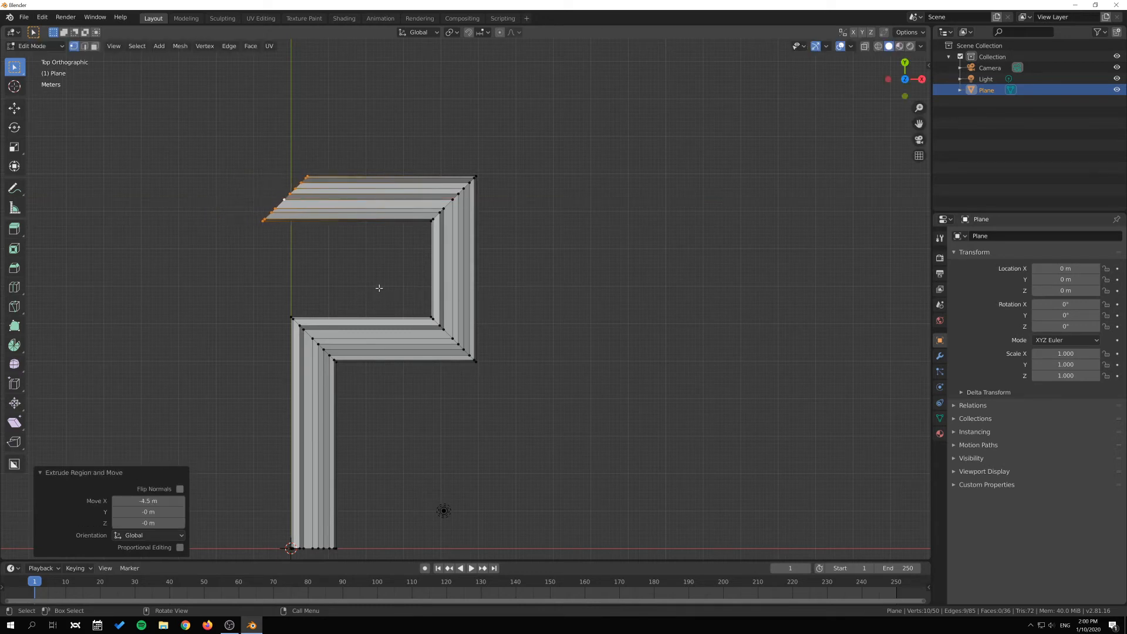
Flatten the slanted end loop by scaling it to 0 along the global X axis
key("s")
key("x")
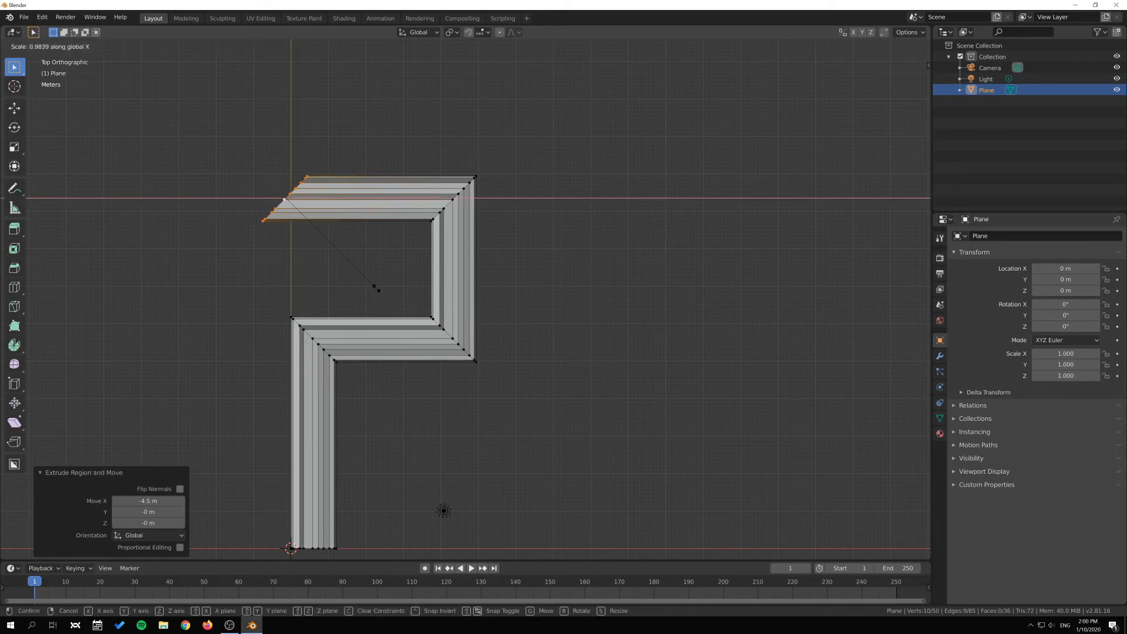
type("0")
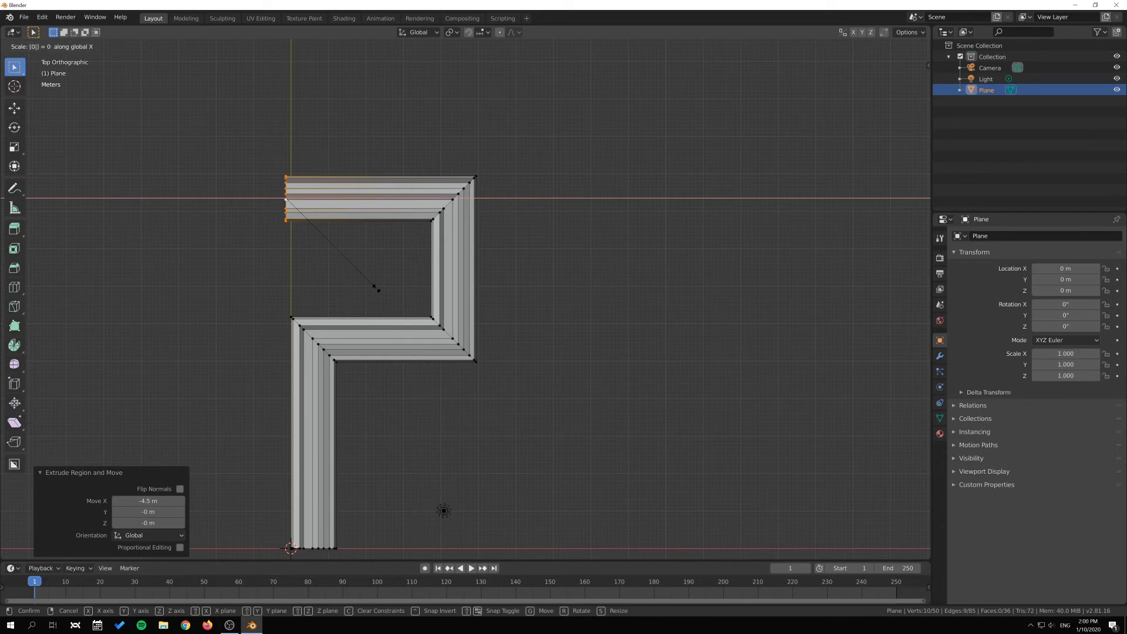
key("Return")
Examine the trim and its mitred corners in Object Mode, in perspective and from the top
key("Tab")
middle_click_drag(398, 302, 550, 322)
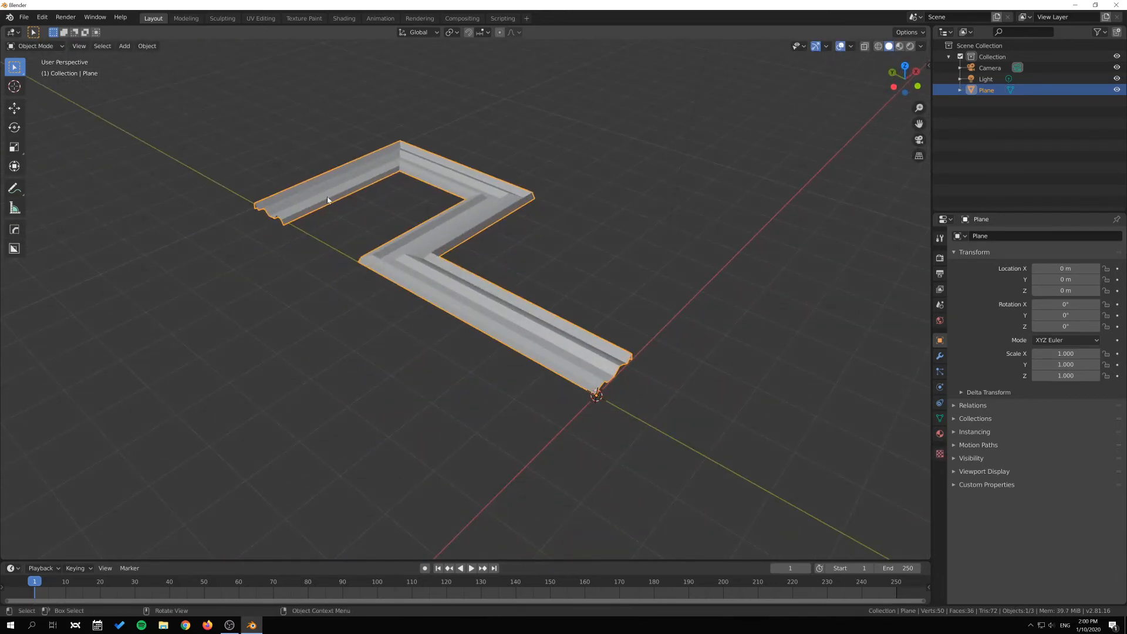
middle_click_drag(328, 200, 453, 333)
key("KP_7")
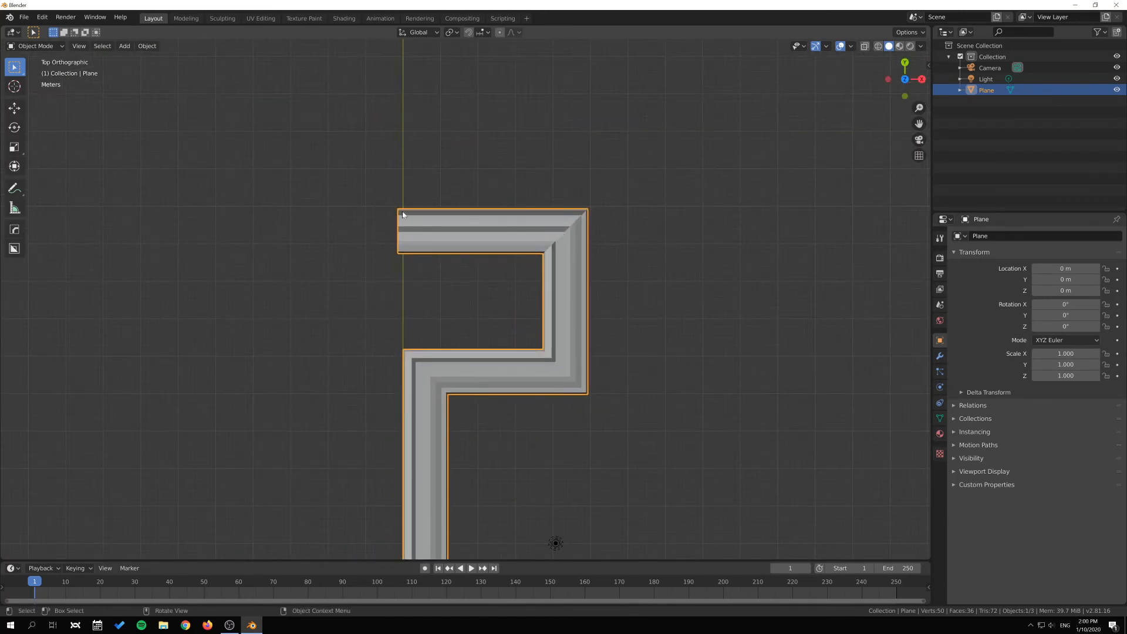
middle_click_drag(403, 214, 461, 276)
key("KP_7")
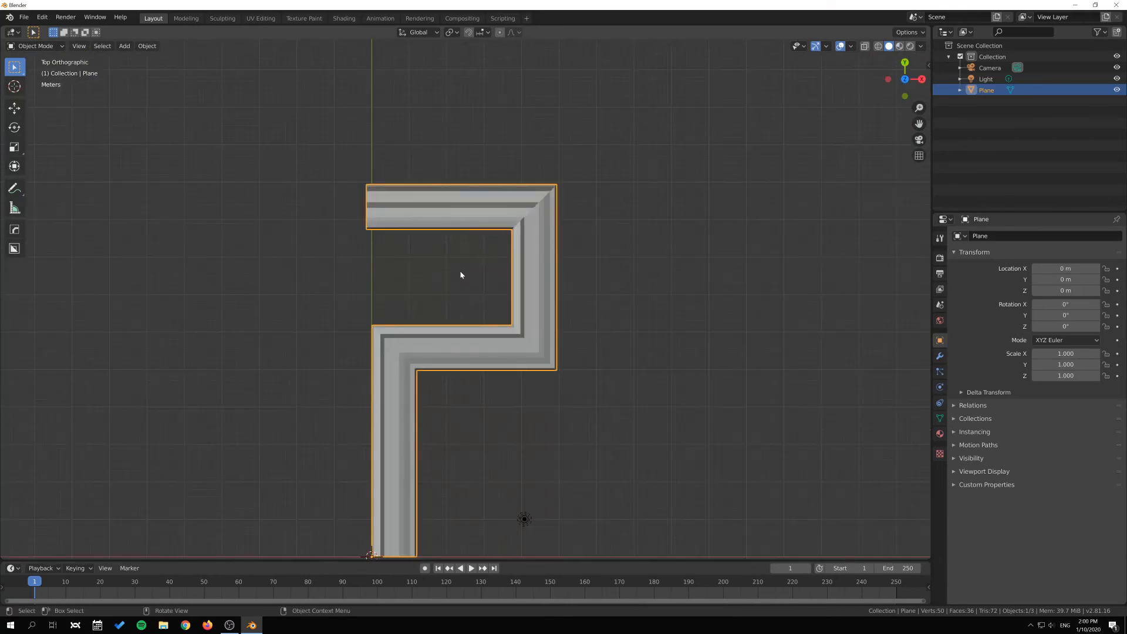
middle_click_drag(593, 349, 650, 203, "shift")
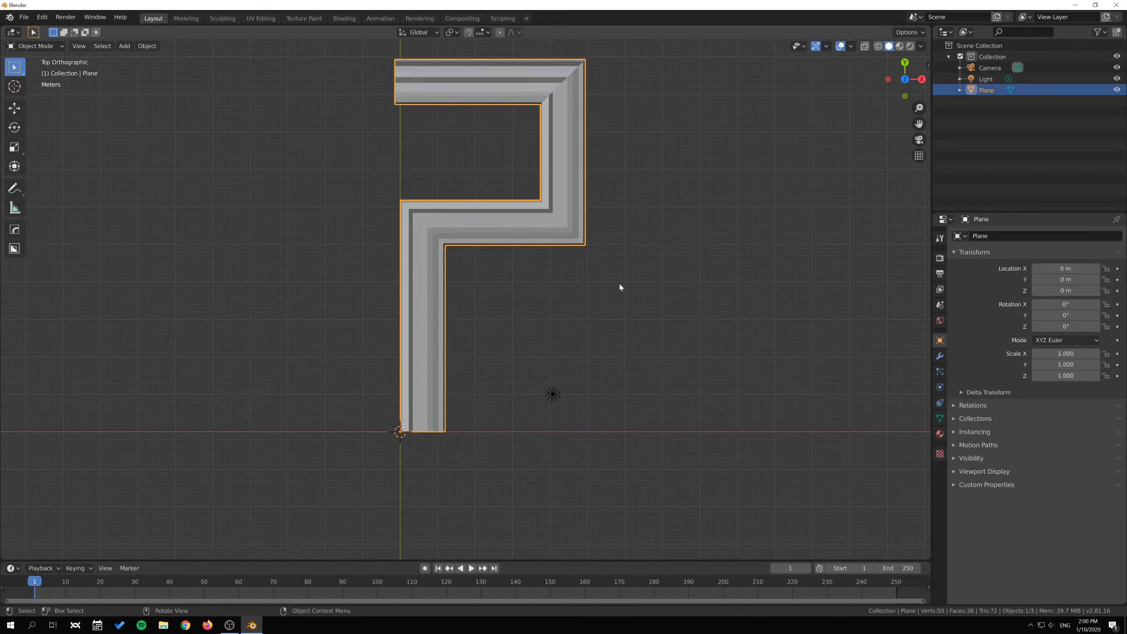
In Edit Mode, shear the flat end loop of the upper horizontal section by -1 along the view's X axis
key("Tab")
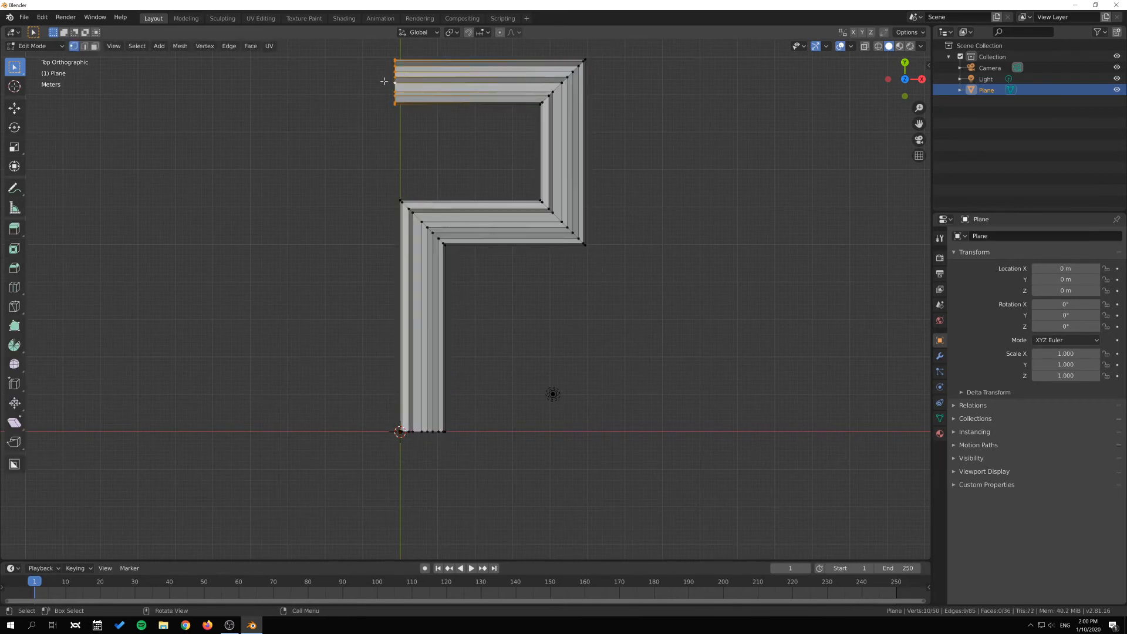
middle_click_drag(407, 149, 534, 265, "shift")
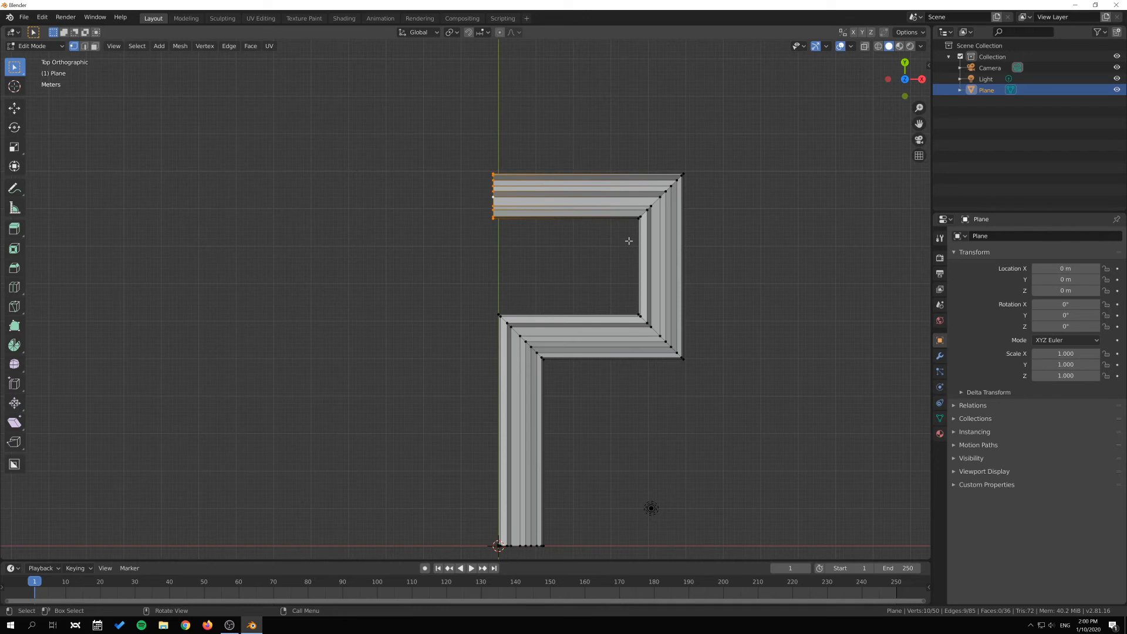
key("ctrl+alt+shift+s")
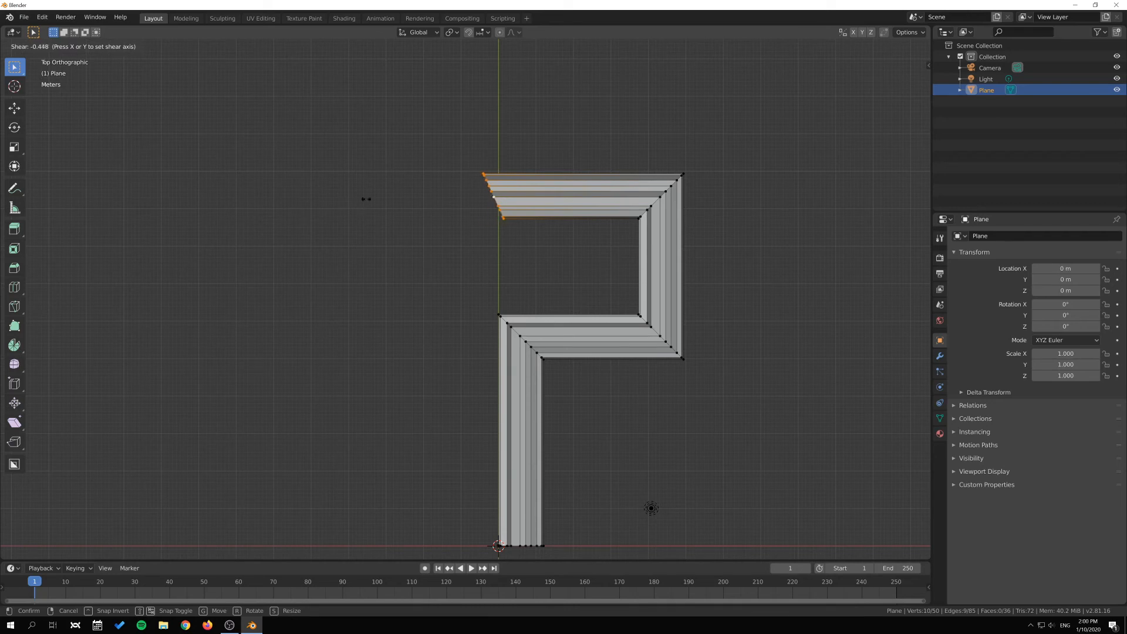
type("1")
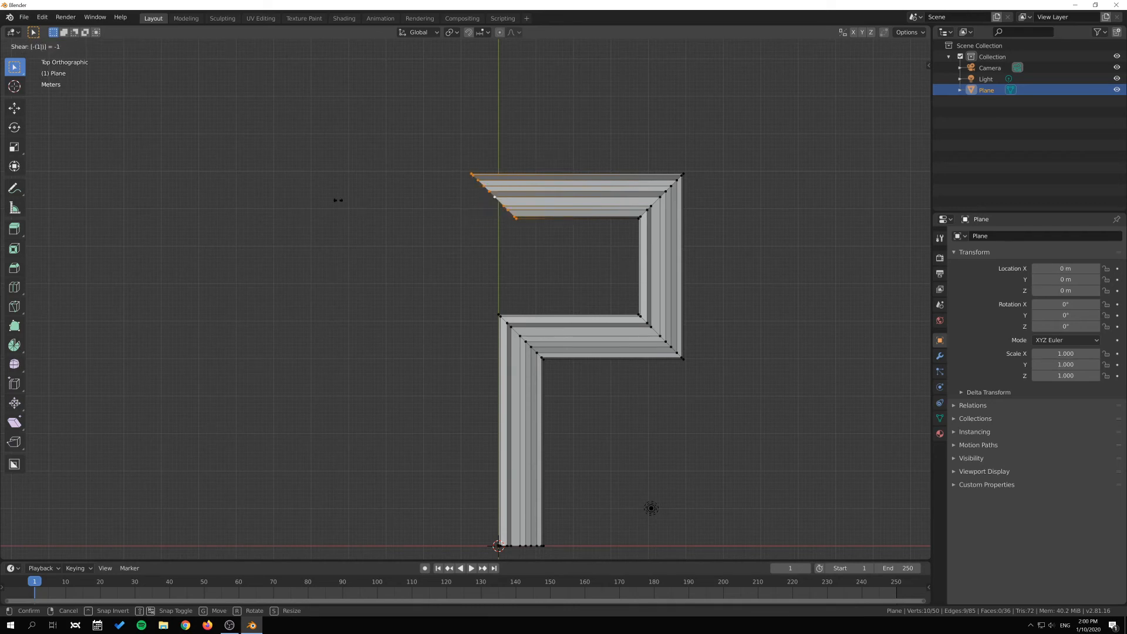
key("minus")
key("Return")
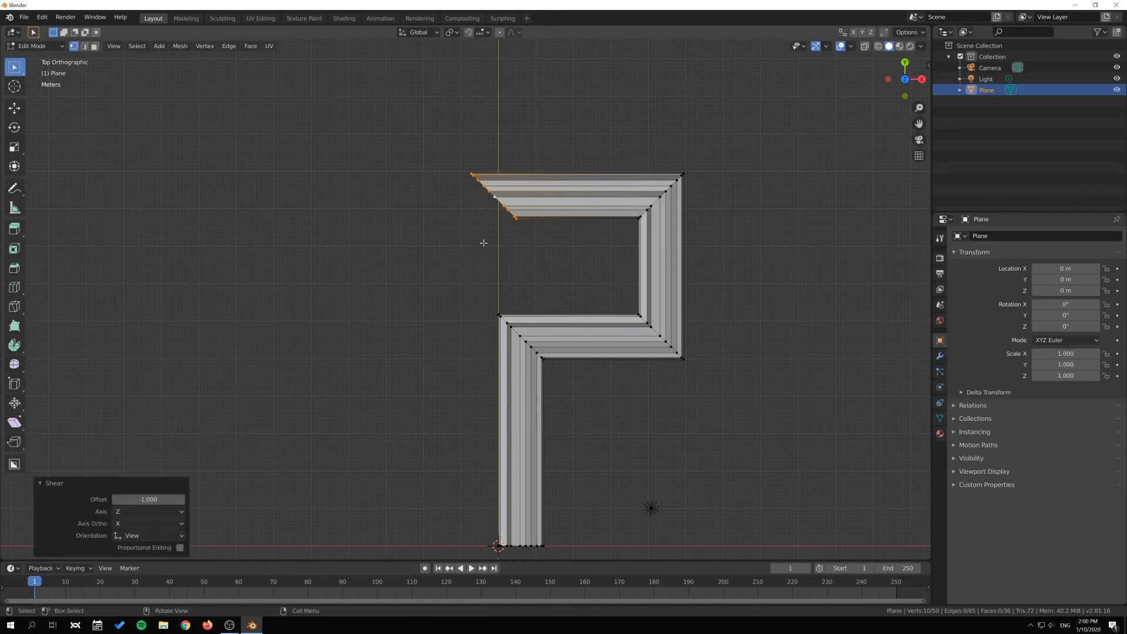
Extrude the sheared end loop about -1.61 m along the global Y axis
key("e")
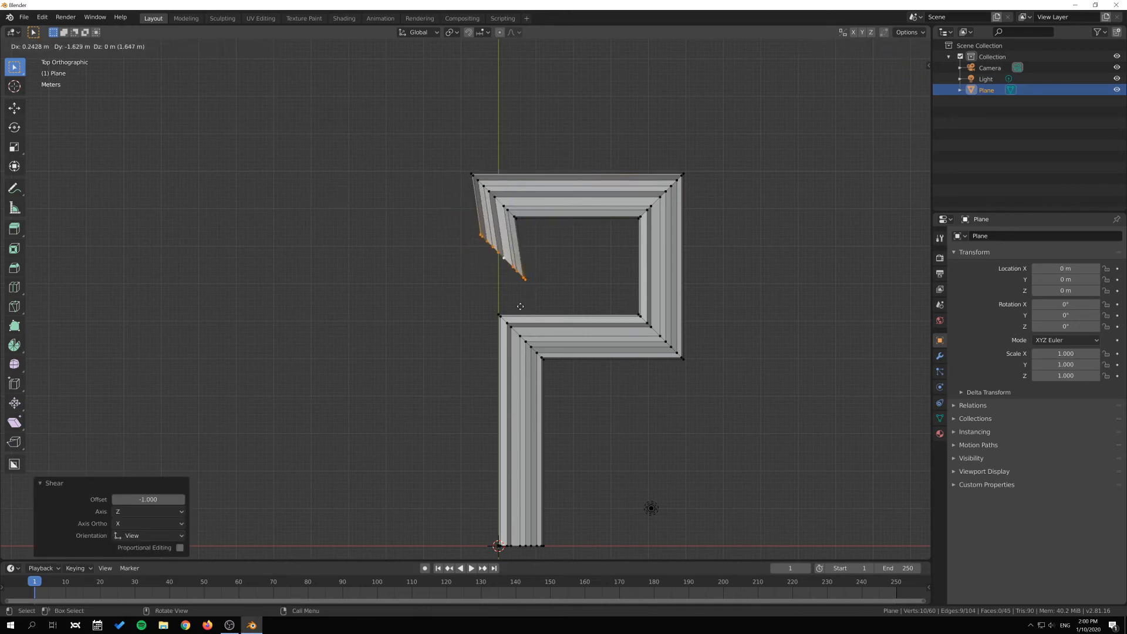
key("y")
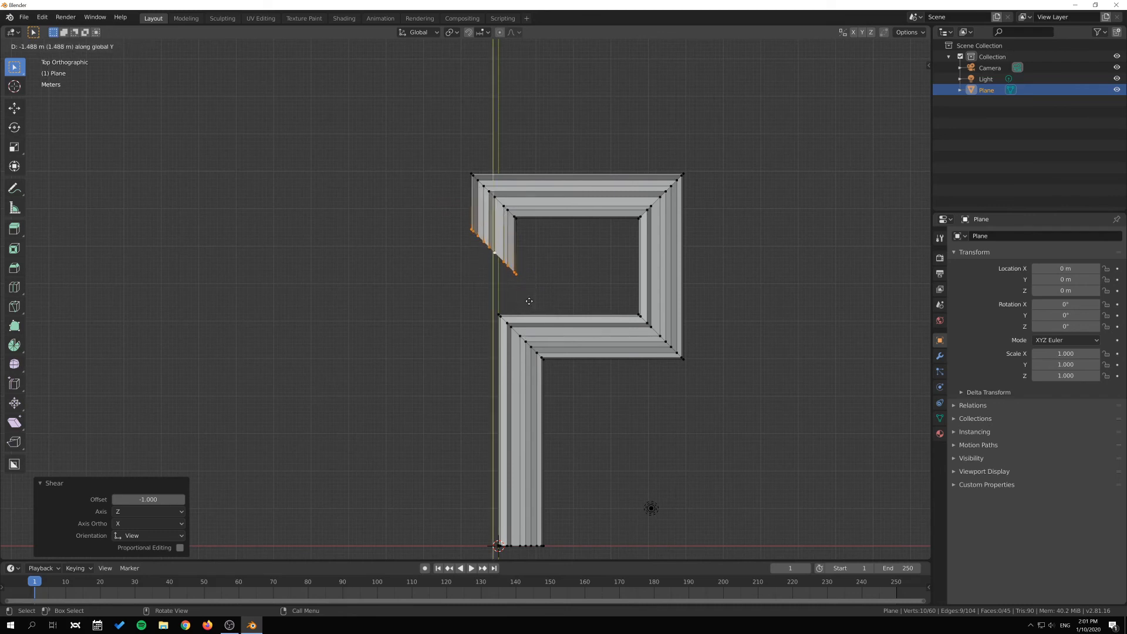
left_click(530, 306)
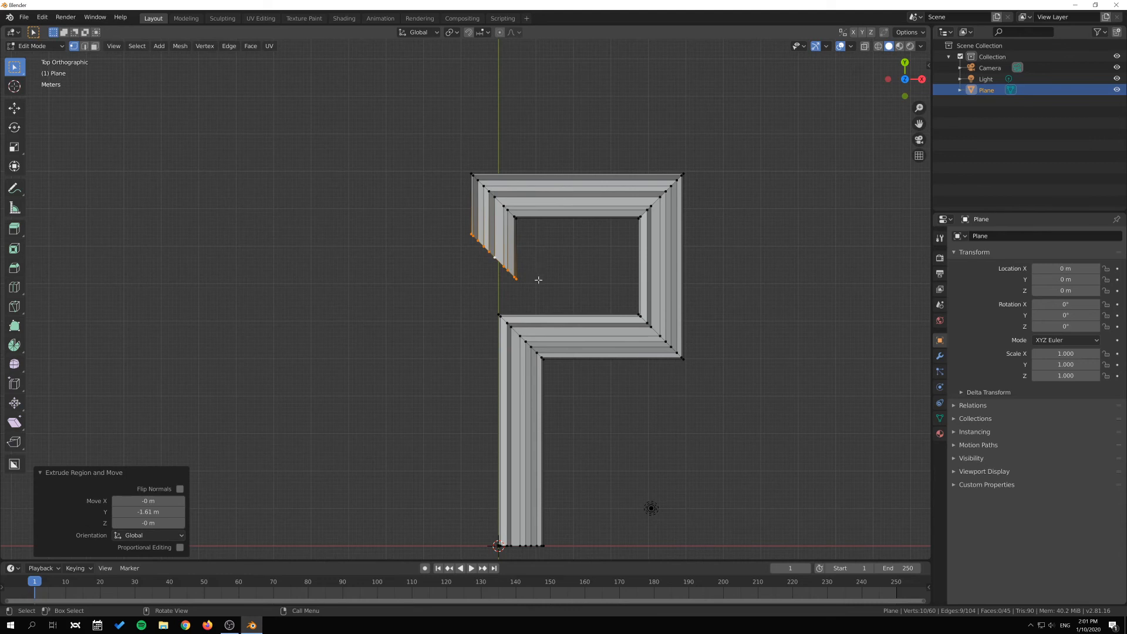
Flatten the new end loop by scaling it to 0 along the global Y axis and return to Object Mode
key("s")
key("y")
key("0")
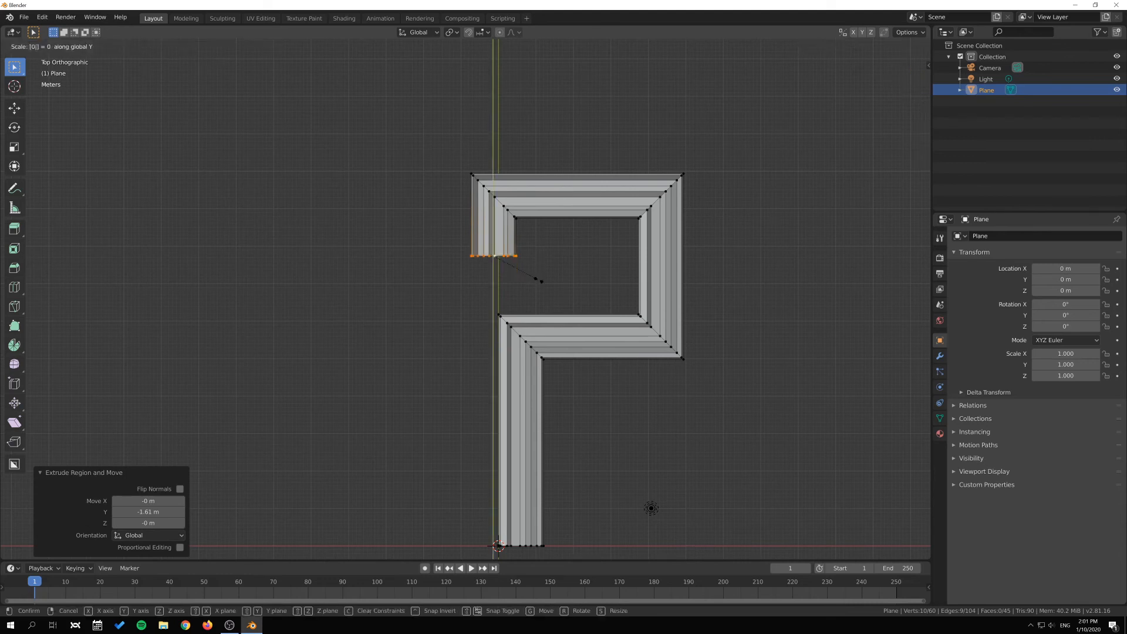
key("Return")
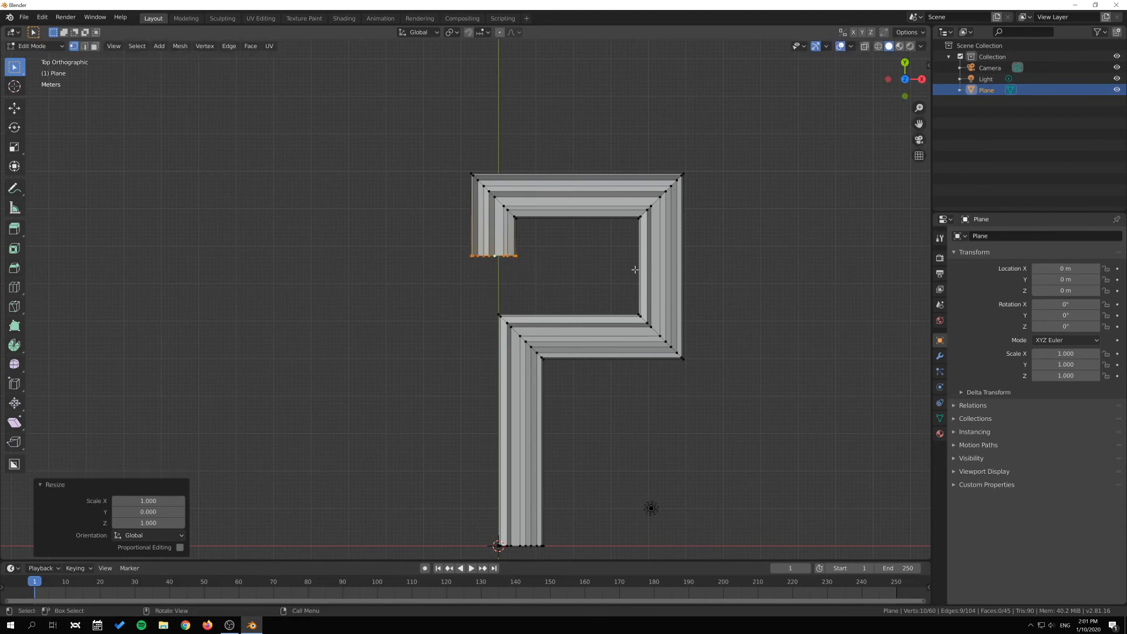
middle_click_drag(636, 268, 591, 289)
key("Tab")
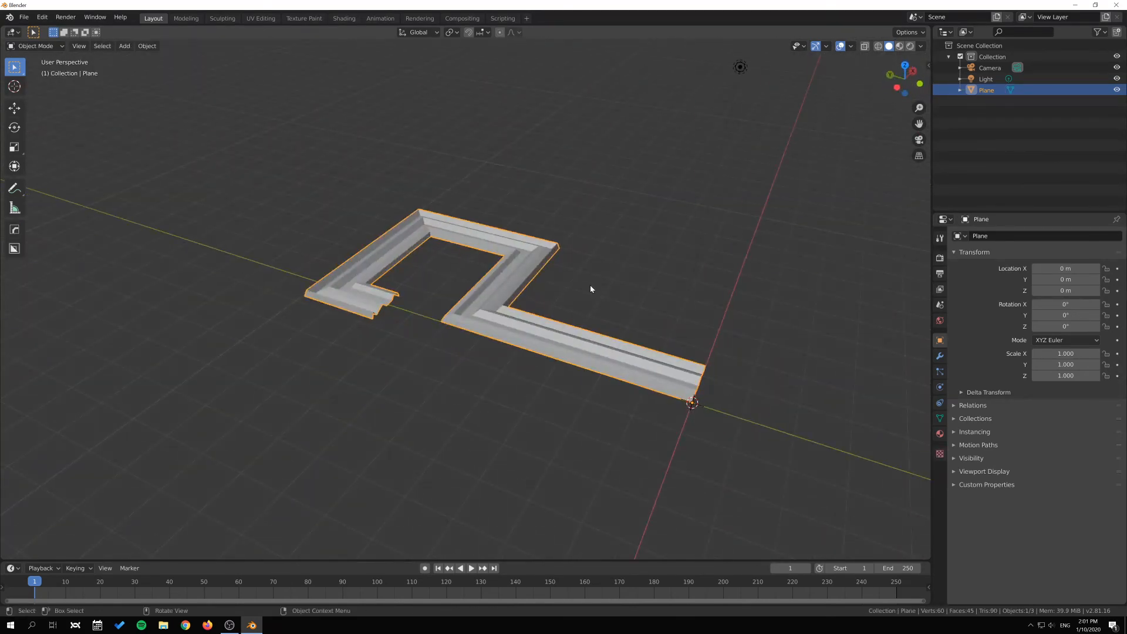